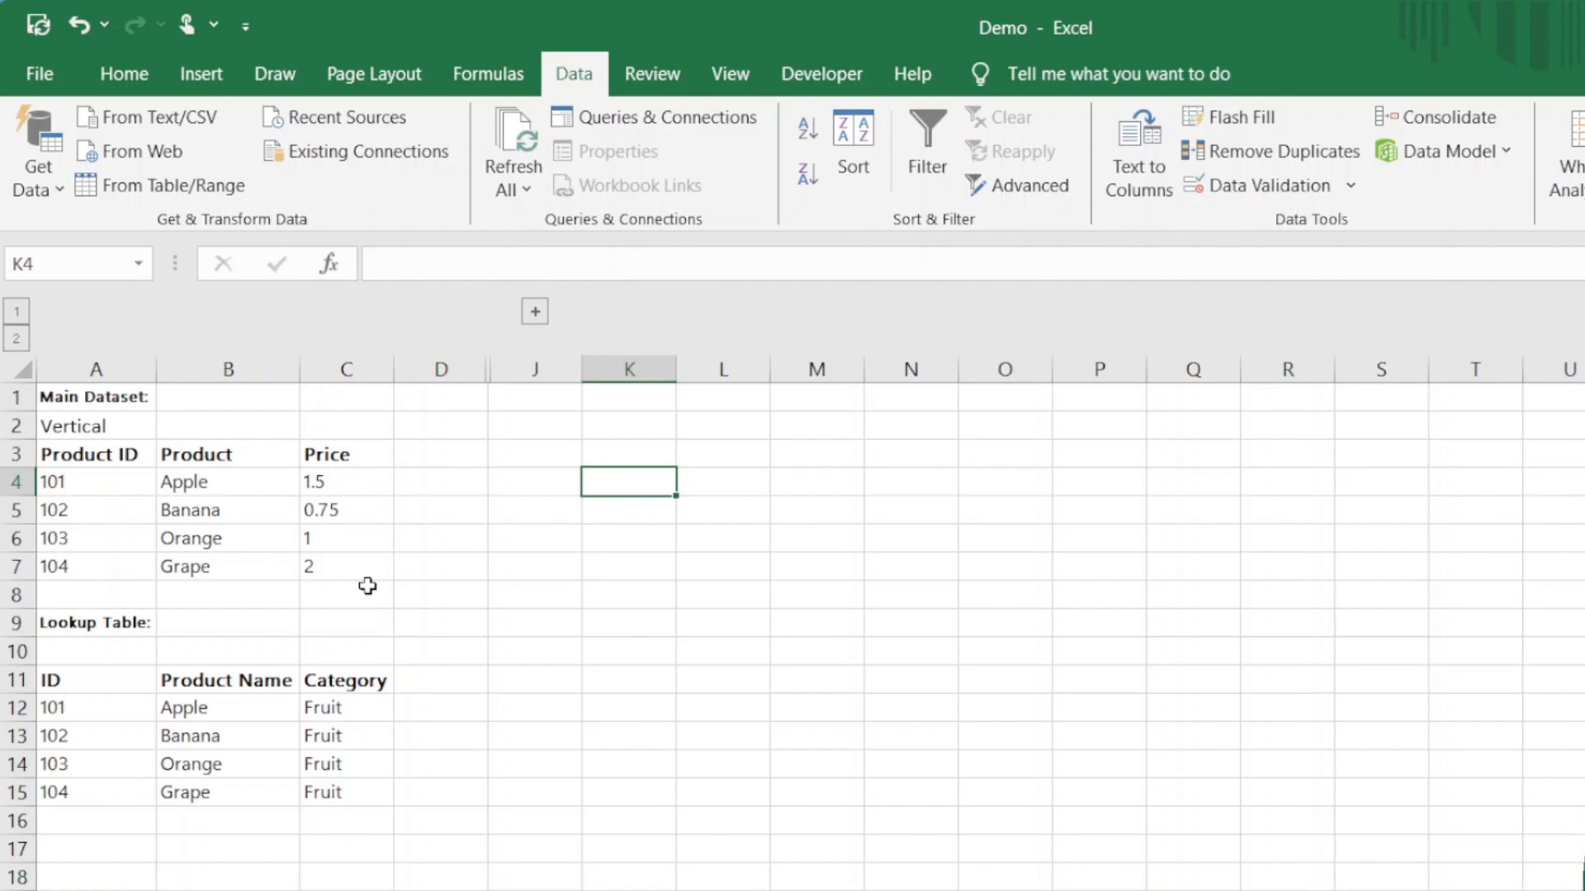
- Add a "Price" column header in cell D11, beside the lookup table's Category header
{"action": "left_click", "coordinate": [59, 715]}
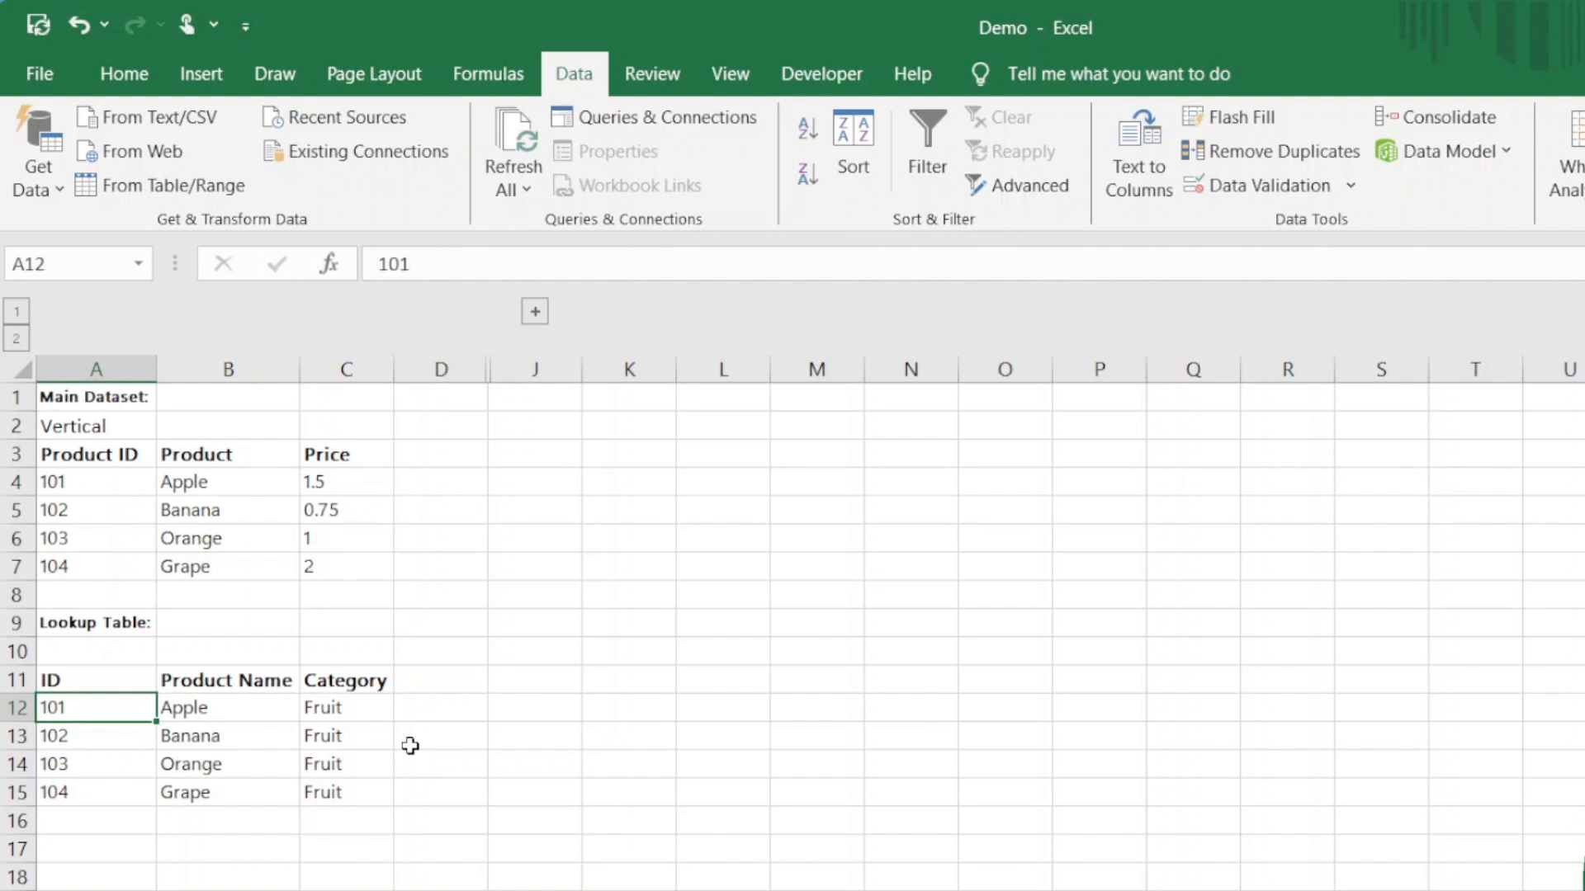
{"action": "left_click", "coordinate": [418, 692]}
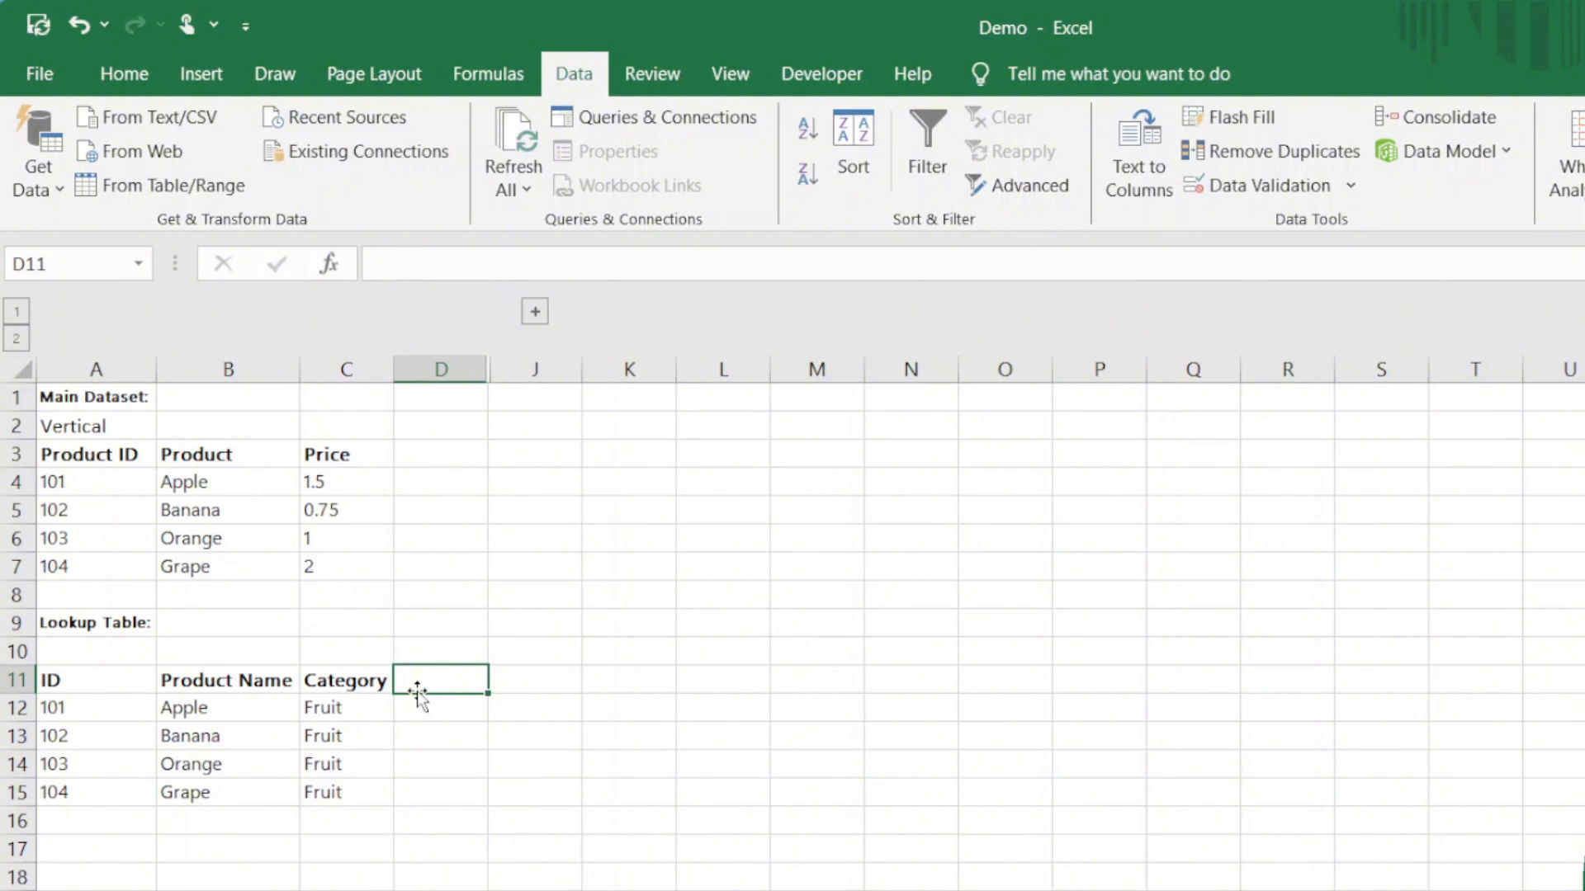
{"action": "type", "text": "Price"}
{"action": "key", "text": "Return"}
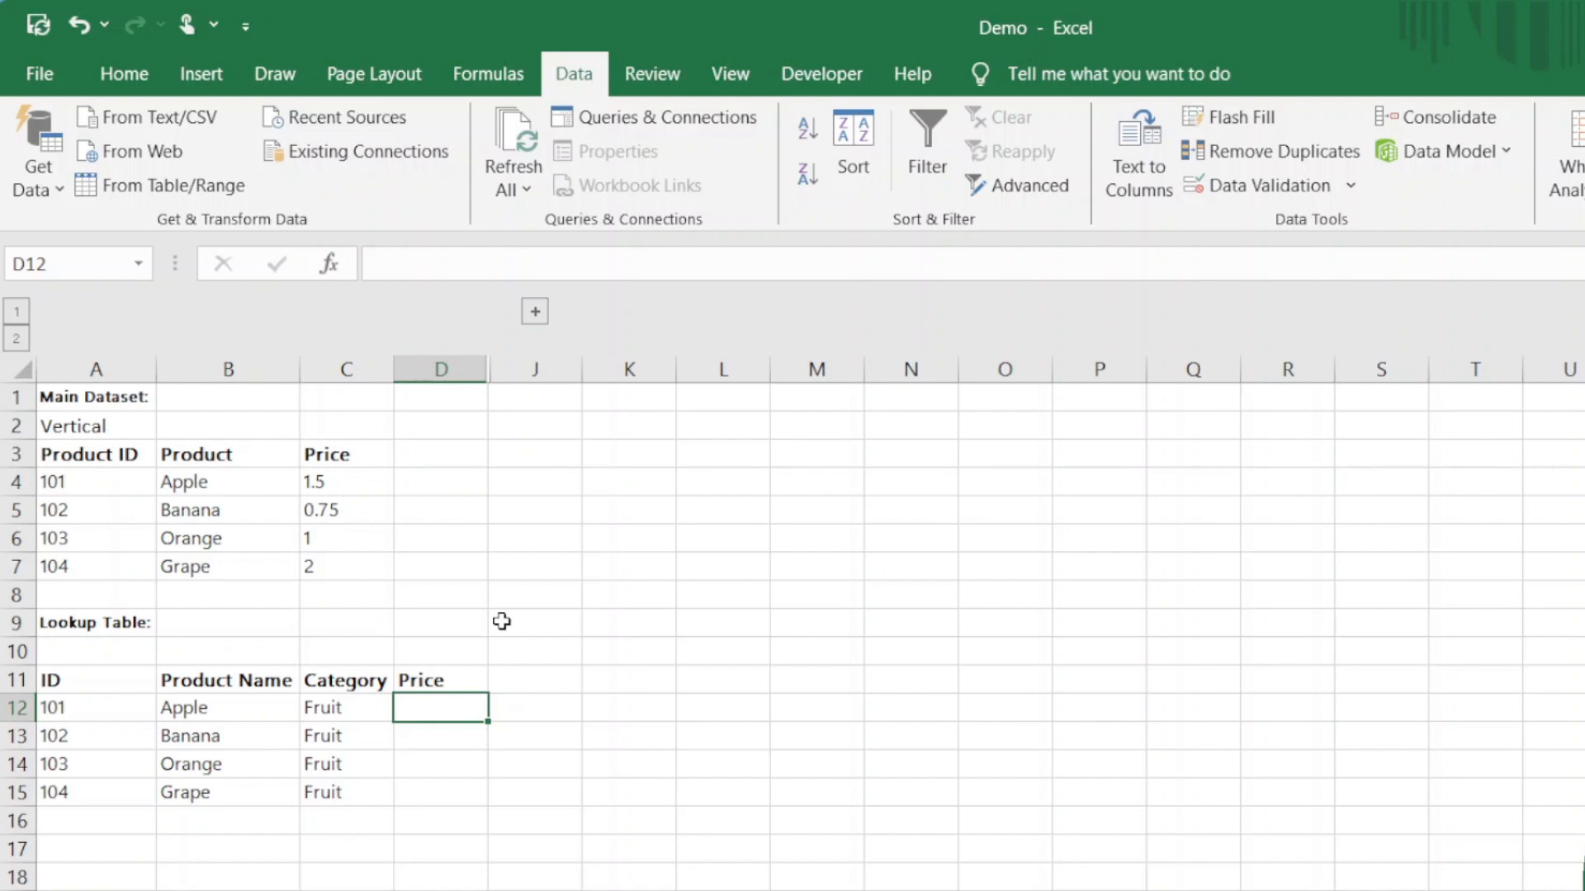
- Enter =VLOOKUP(A12,$A$4:$C$7,3,FALSE) in D12 to look up the Apple price from the vertical dataset
{"action": "type", "text": "=VLOOK"}
{"action": "key", "text": "Tab"}
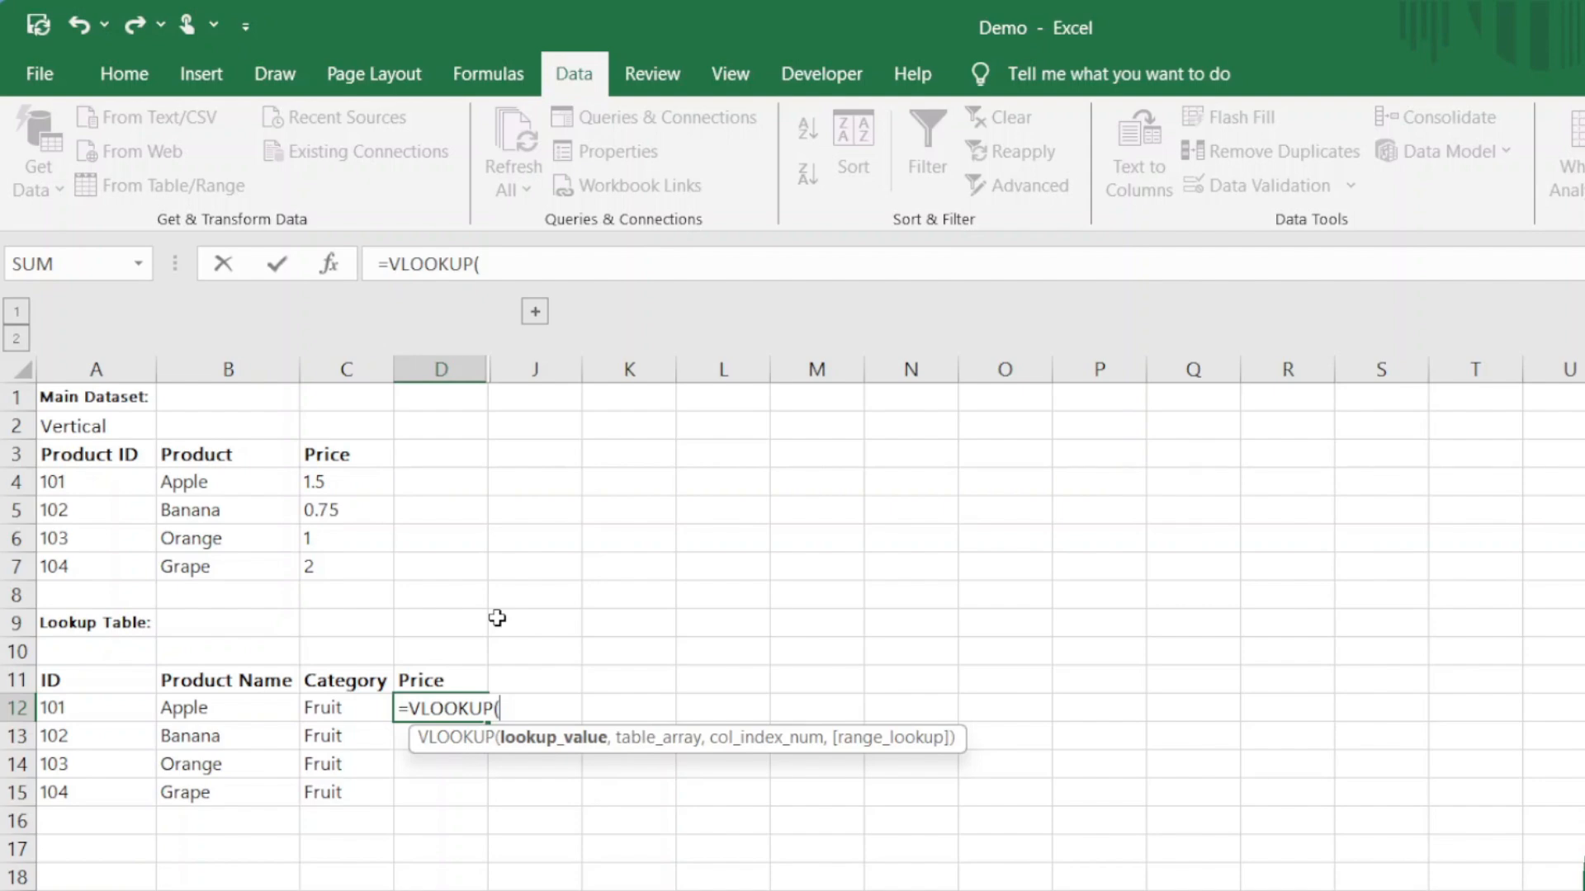
{"action": "left_click", "coordinate": [109, 708]}
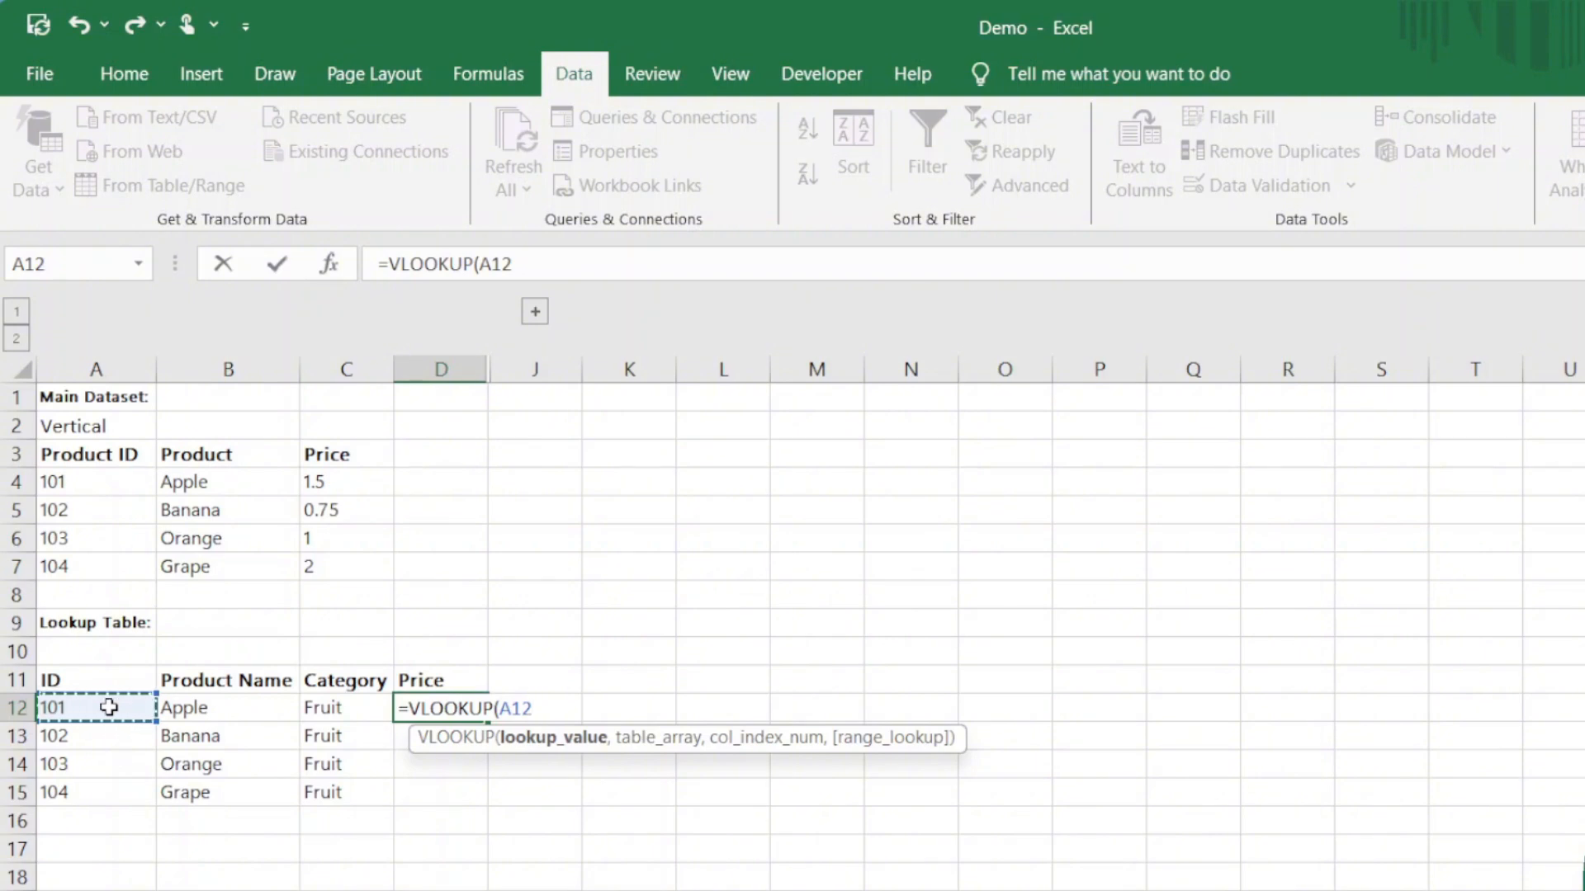
{"action": "type", "text": ","}
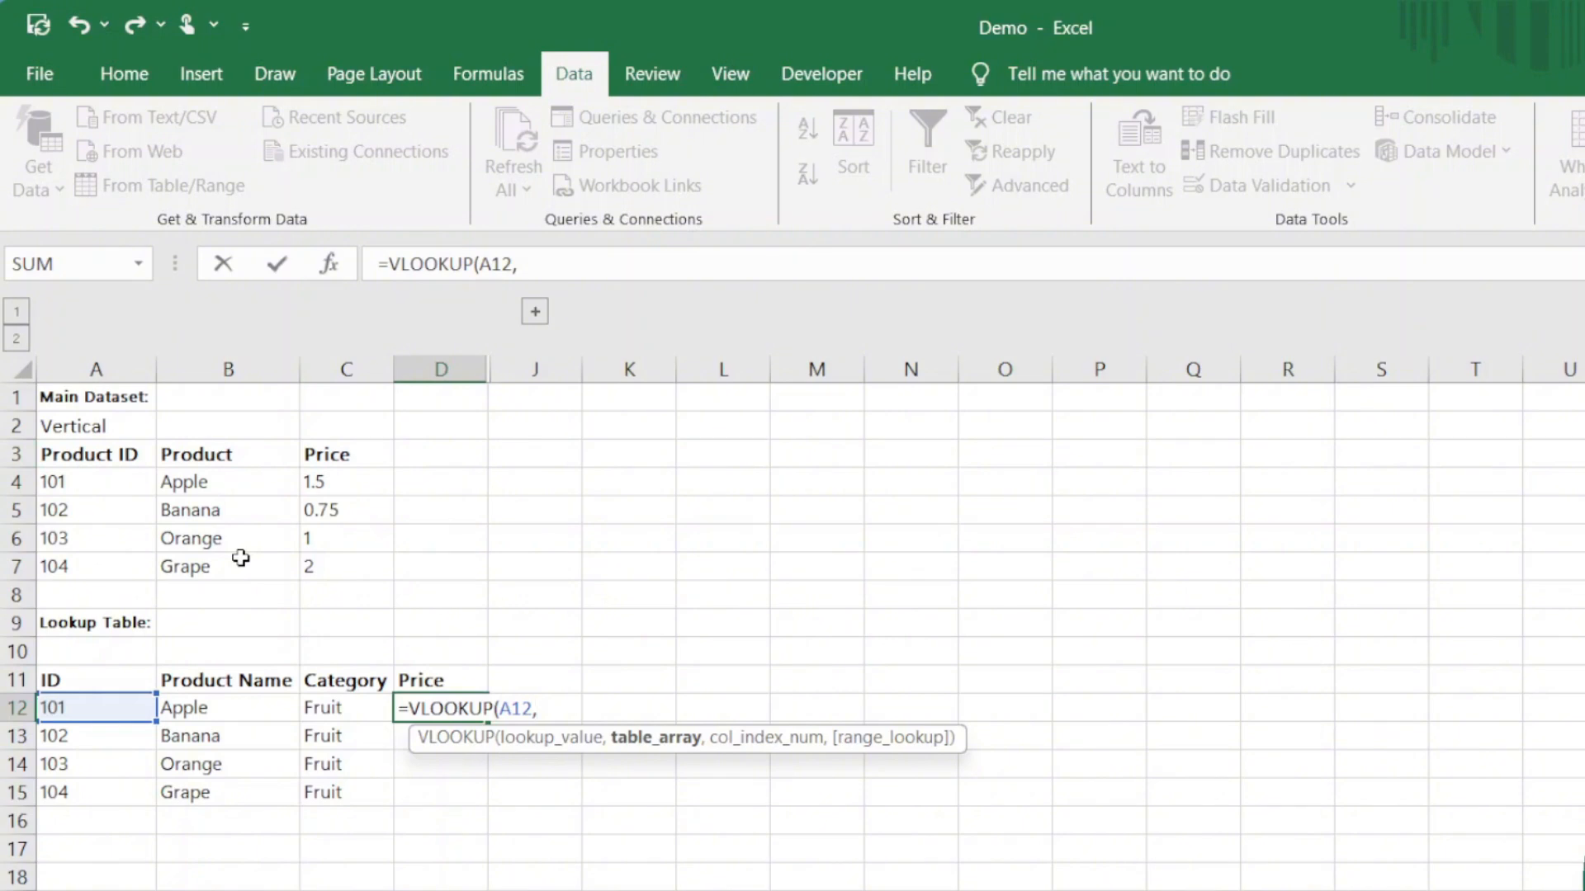
{"action": "left_click", "coordinate": [55, 480]}
{"action": "left_click_drag", "start_coordinate": [55, 480], "coordinate": [322, 569]}
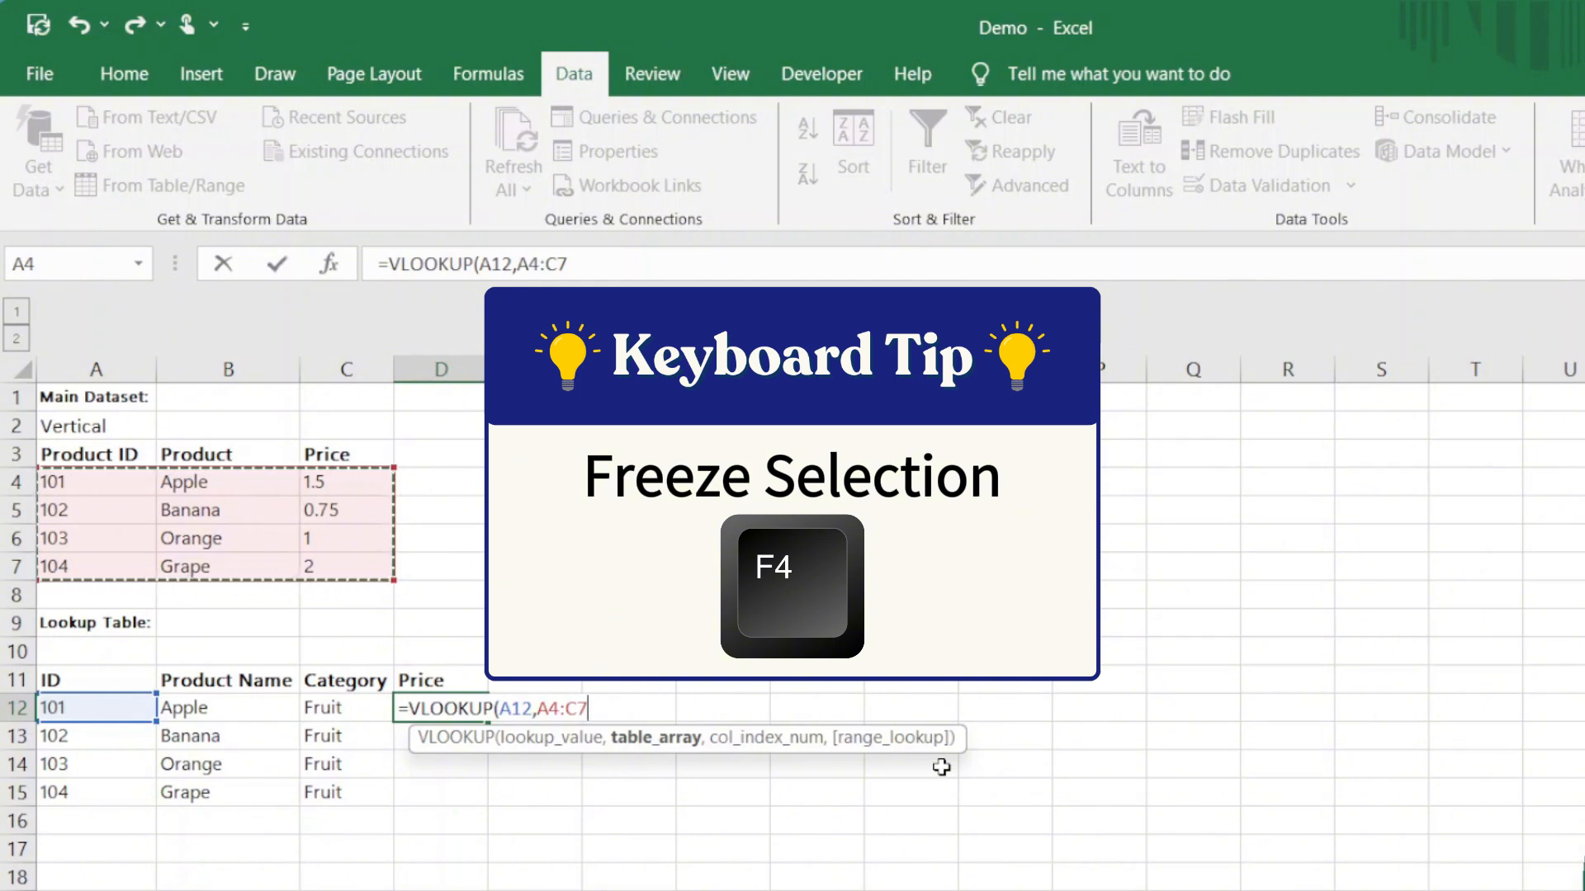
{"action": "key", "text": "F4"}
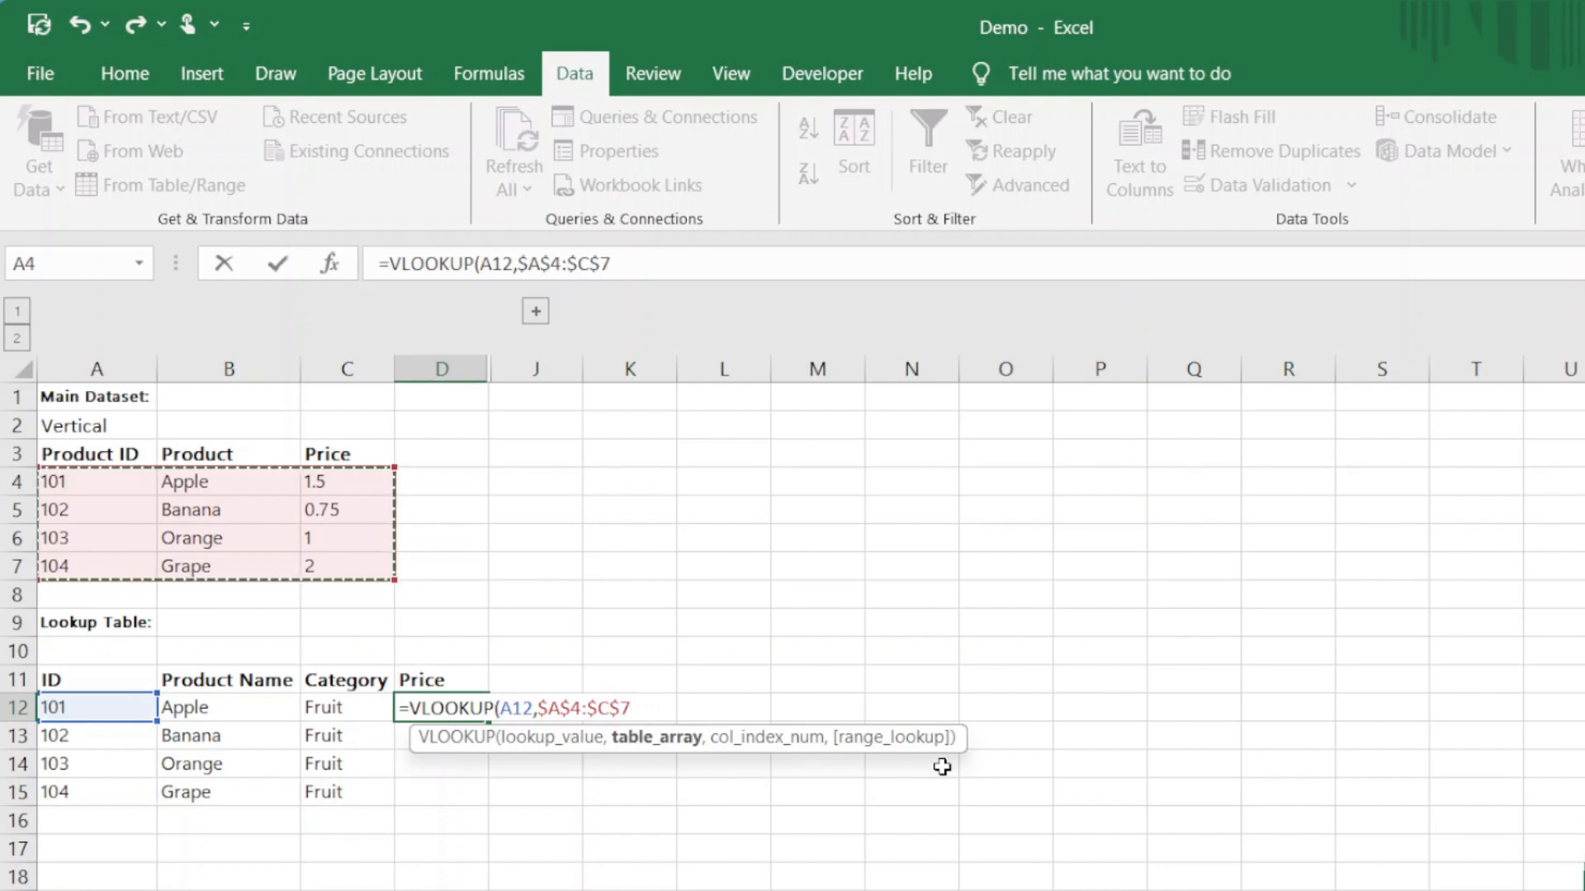
{"action": "type", "text": ","}
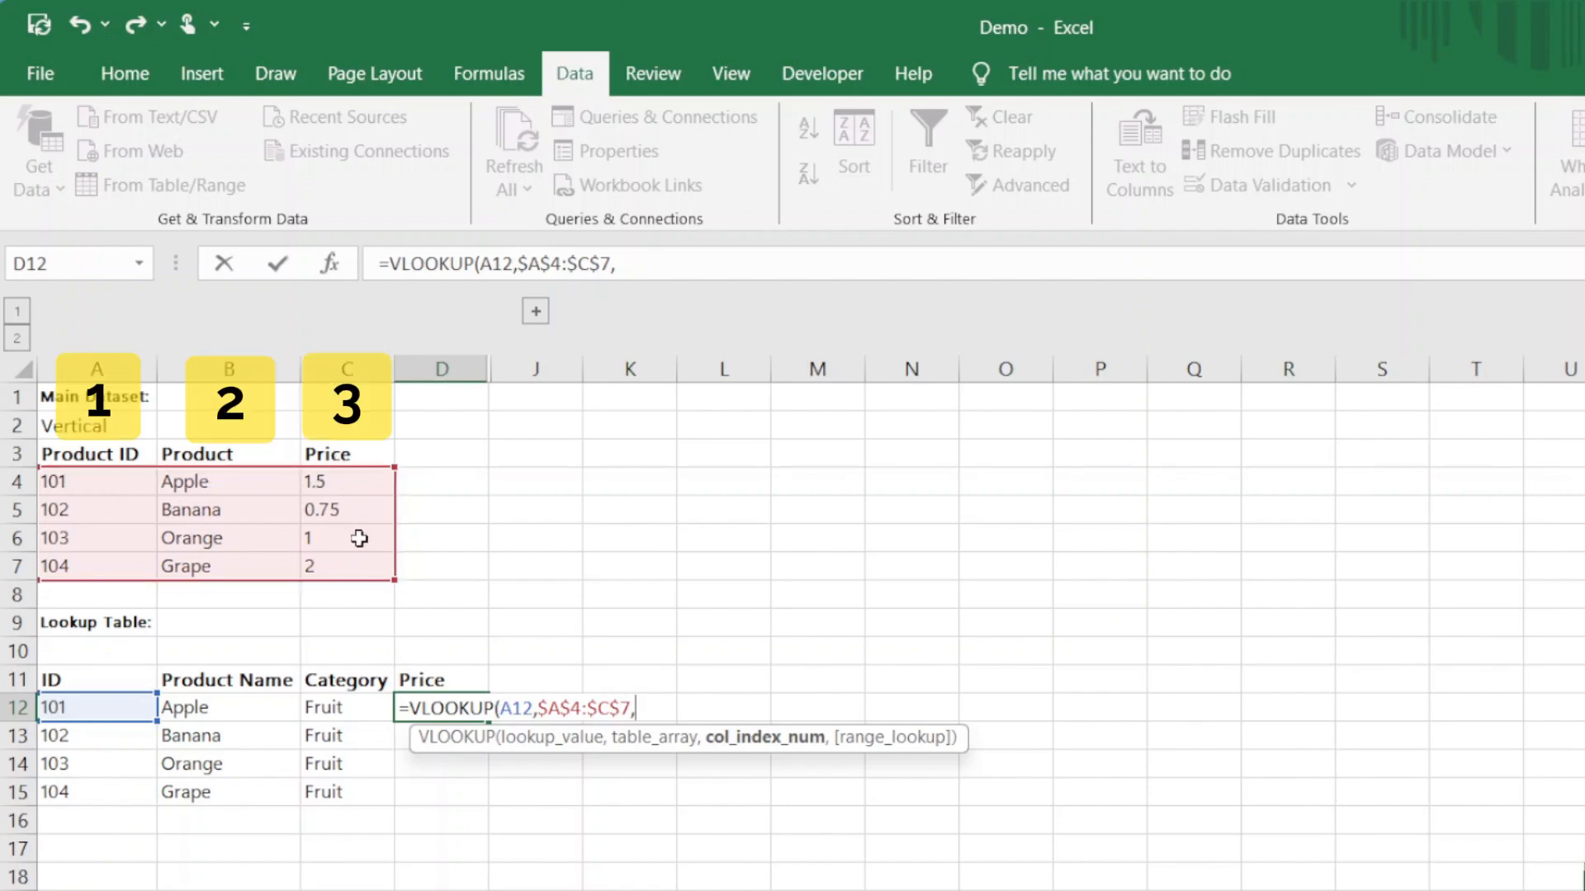
{"action": "type", "text": "3,"}
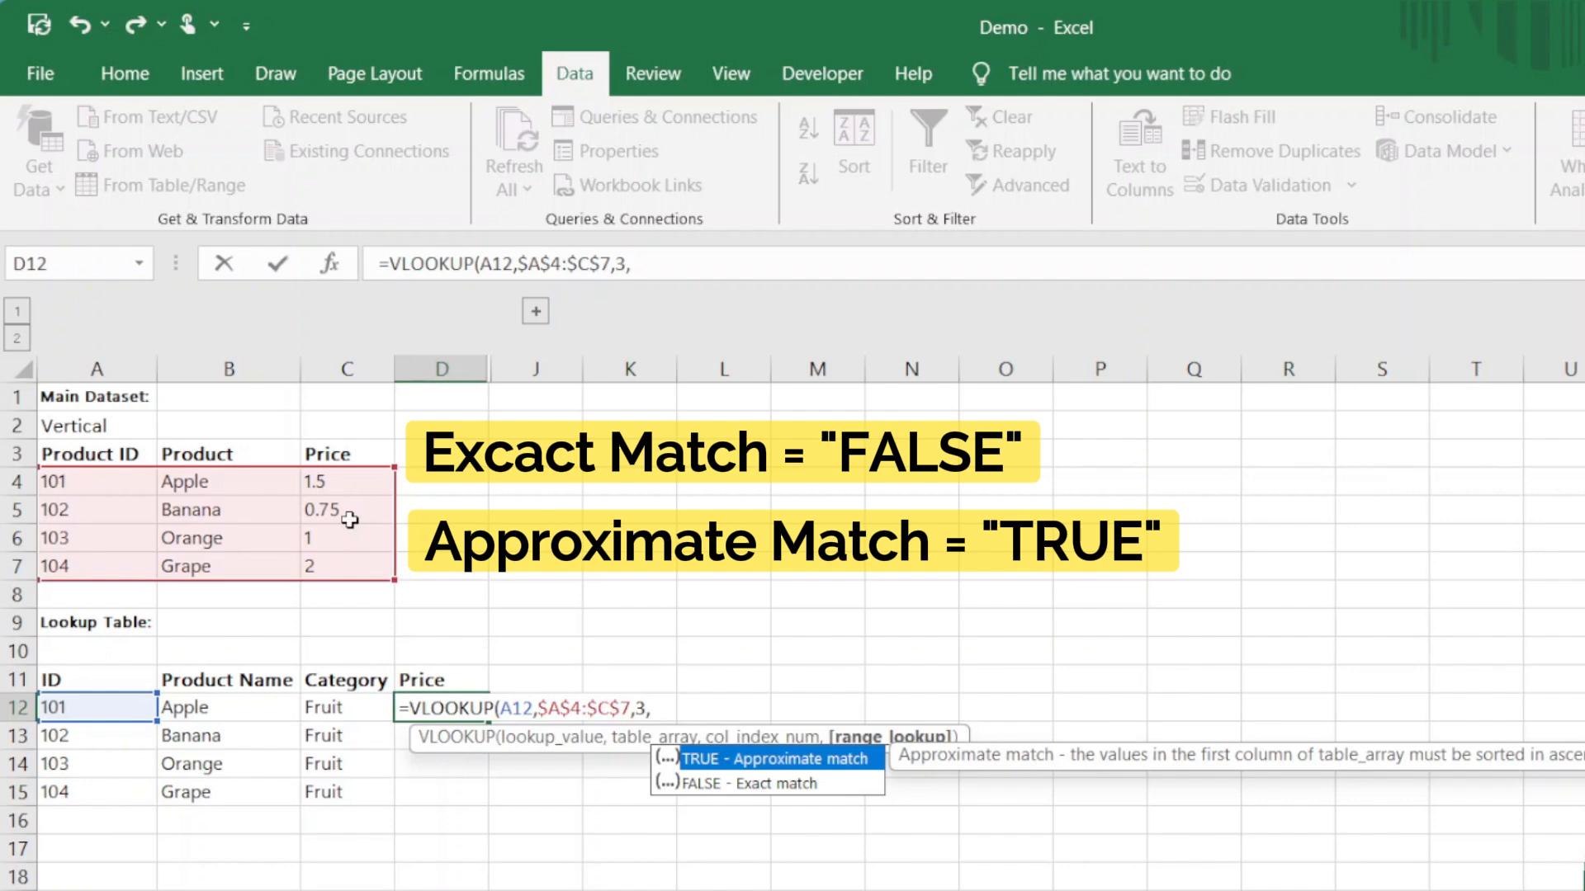
{"action": "type", "text": "FALSE)"}
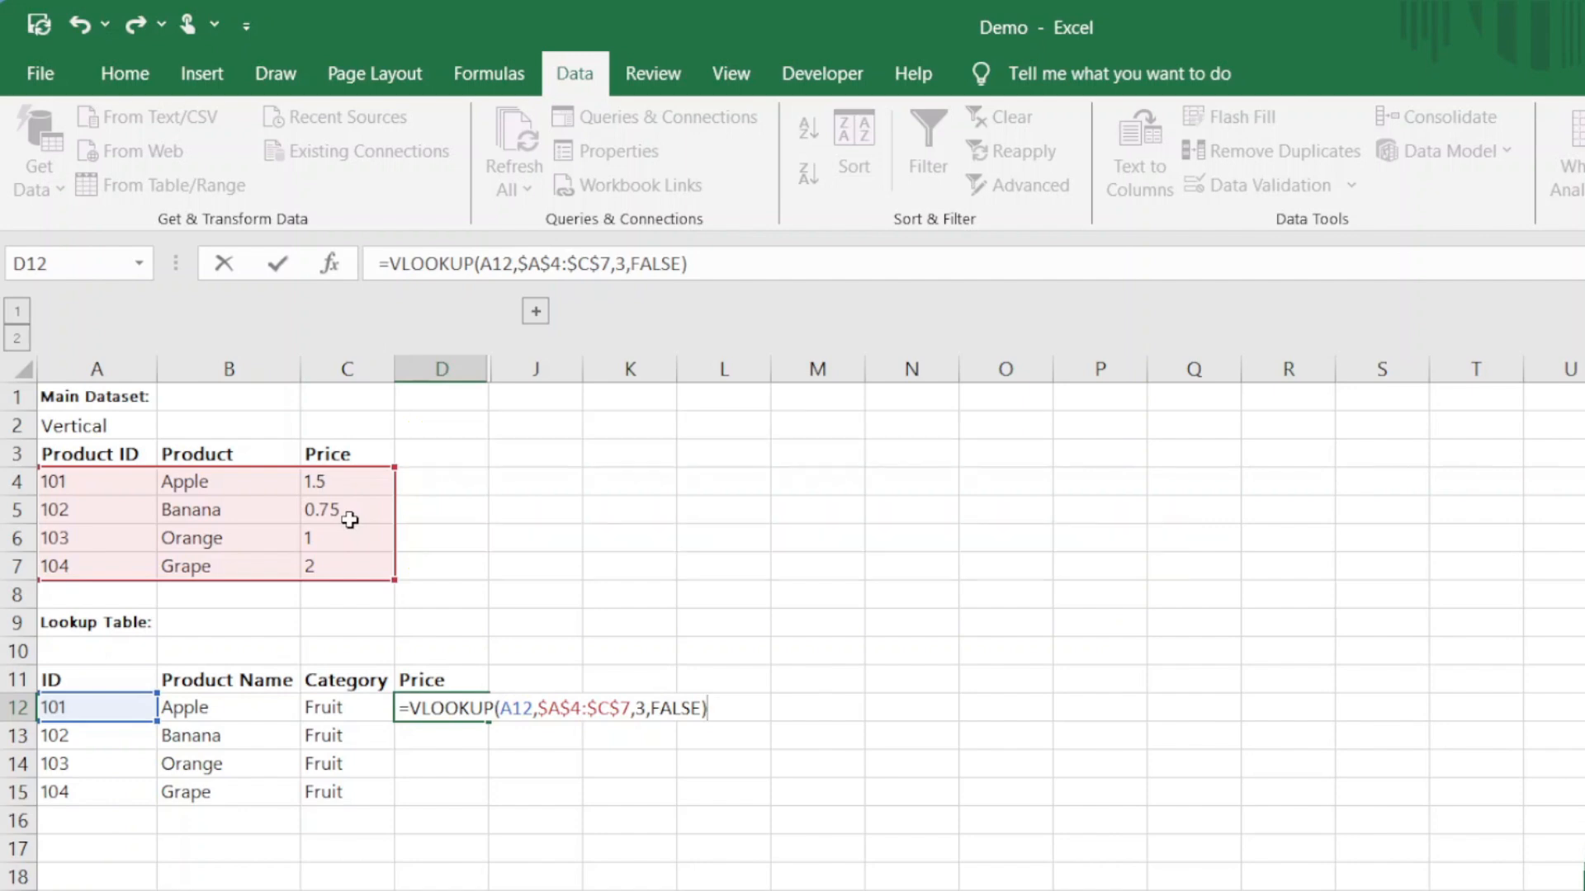
{"action": "key", "text": "Return"}
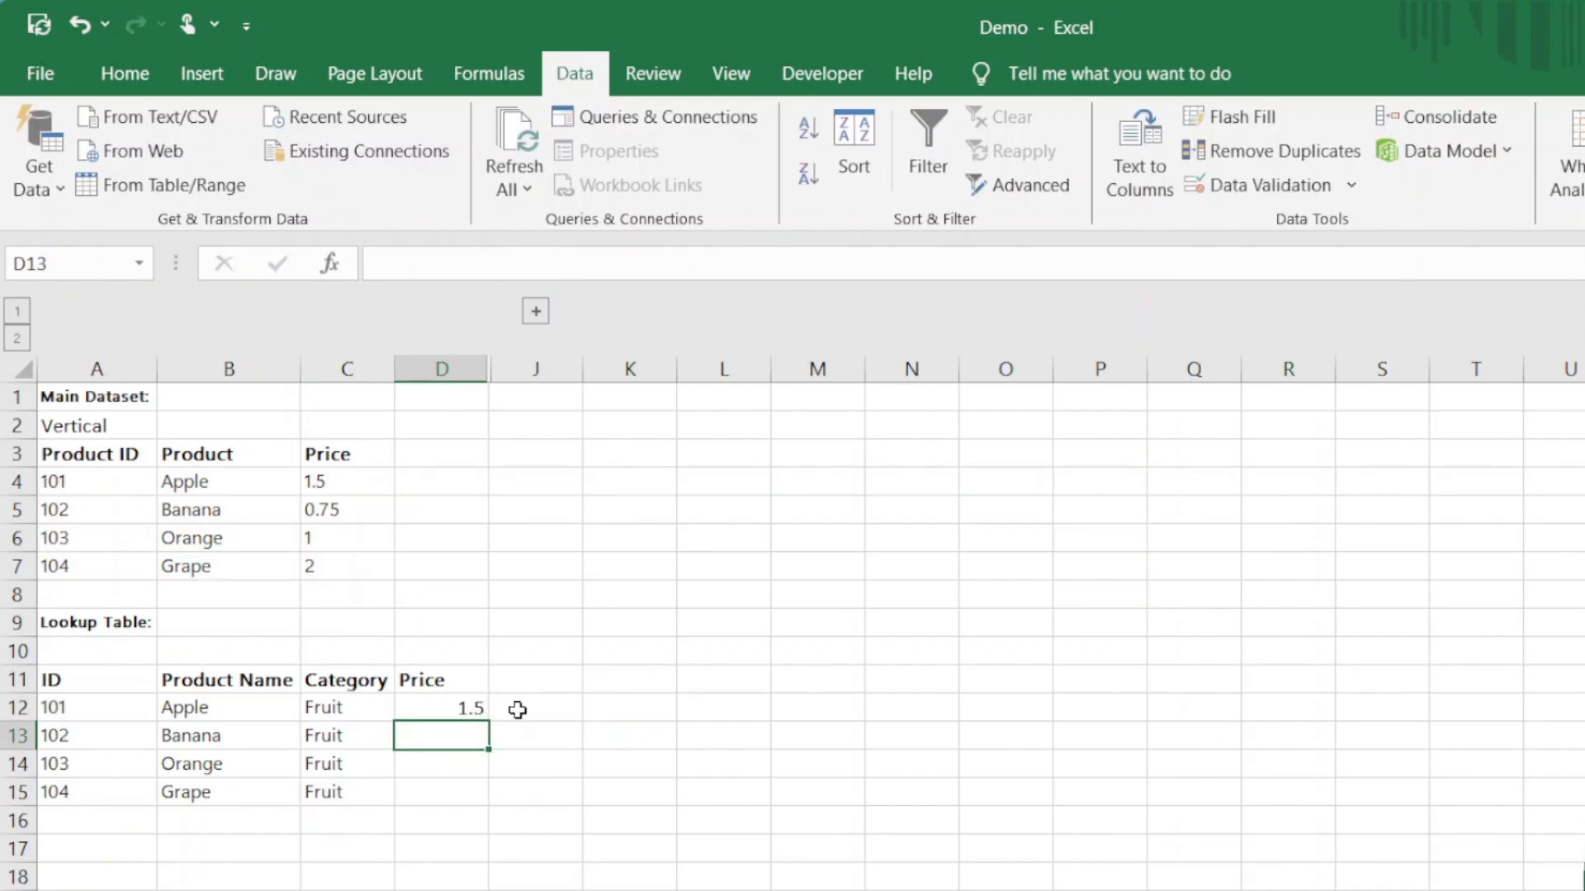
{"action": "left_click", "coordinate": [478, 707]}
{"action": "left_click_drag", "start_coordinate": [488, 721], "coordinate": [496, 799]}
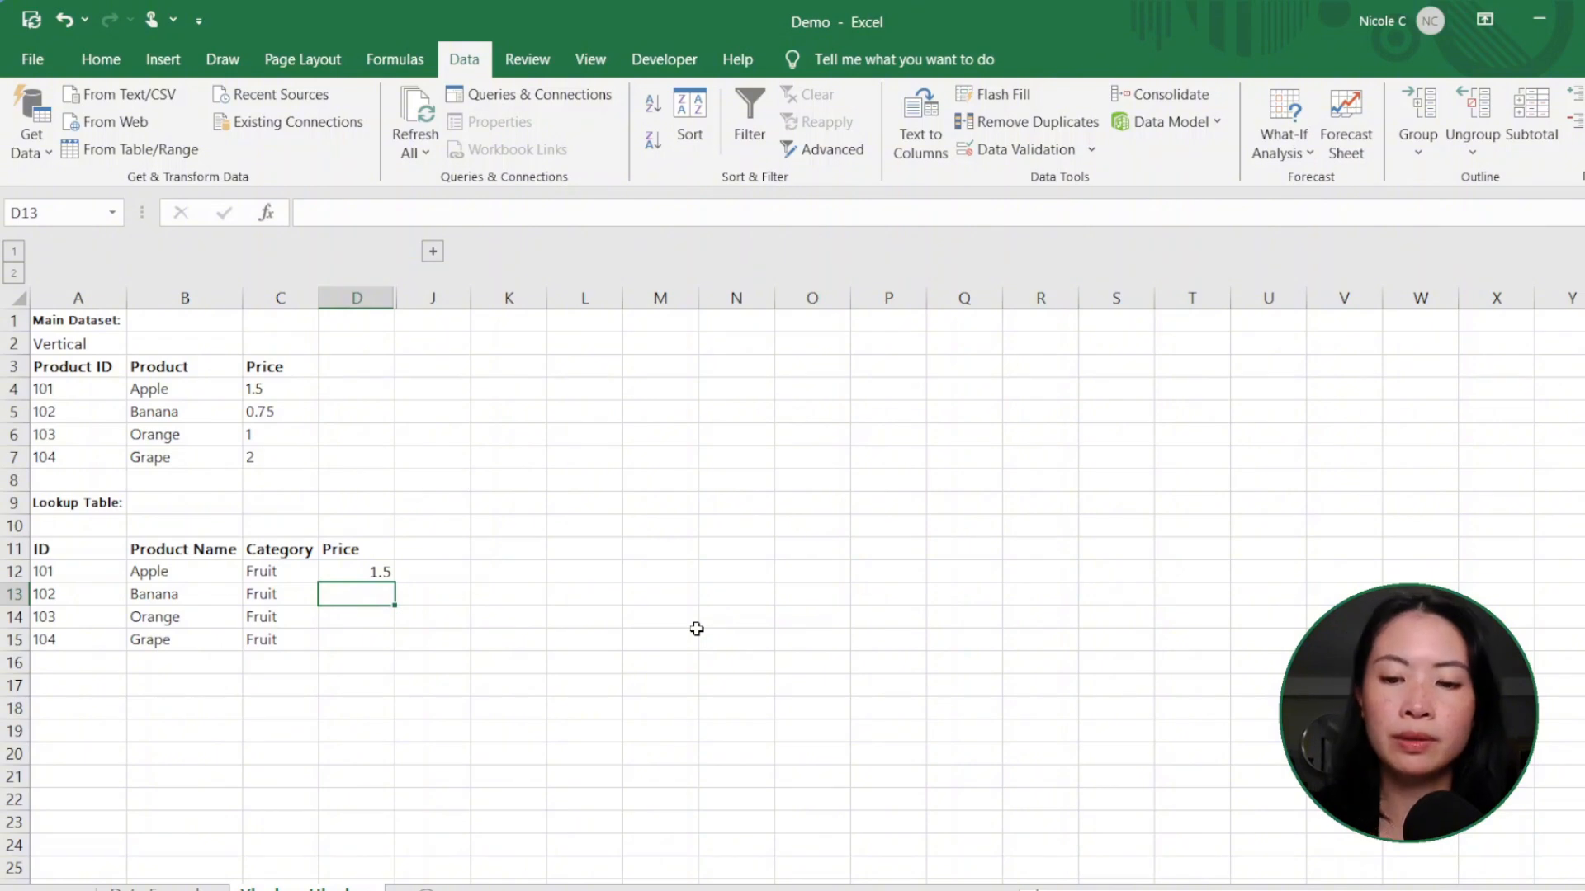
- Enter =VLOOKUP(A13,$A$4:$C$7,3,FALSE) in D13 to look up the Banana price from the vertical dataset
{"action": "type", "text": "=VLOOKUP("}
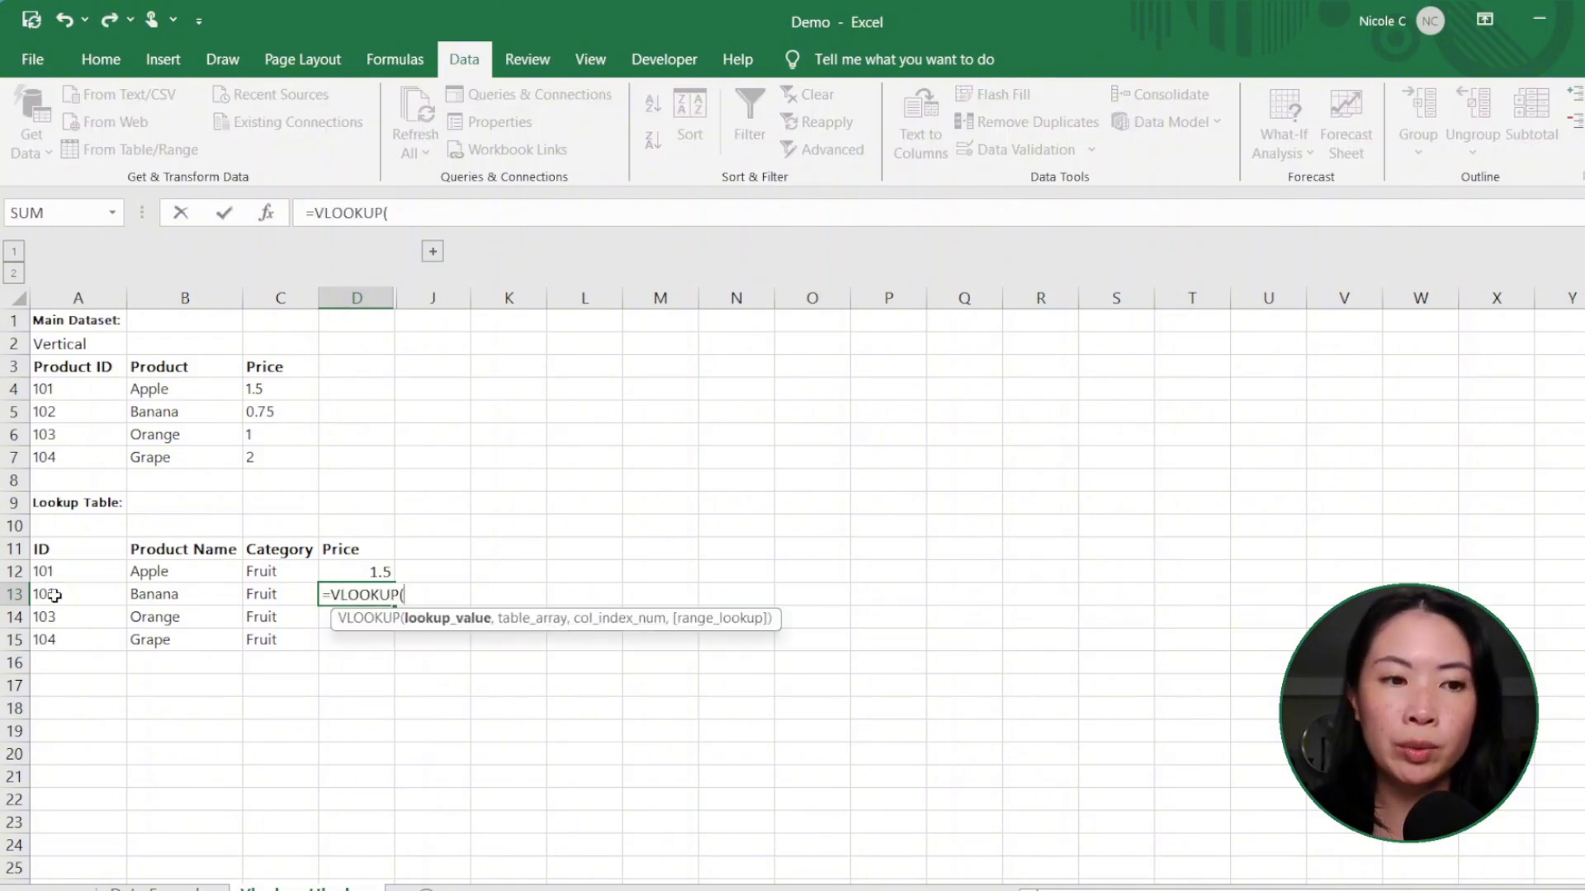
{"action": "left_click", "coordinate": [81, 594]}
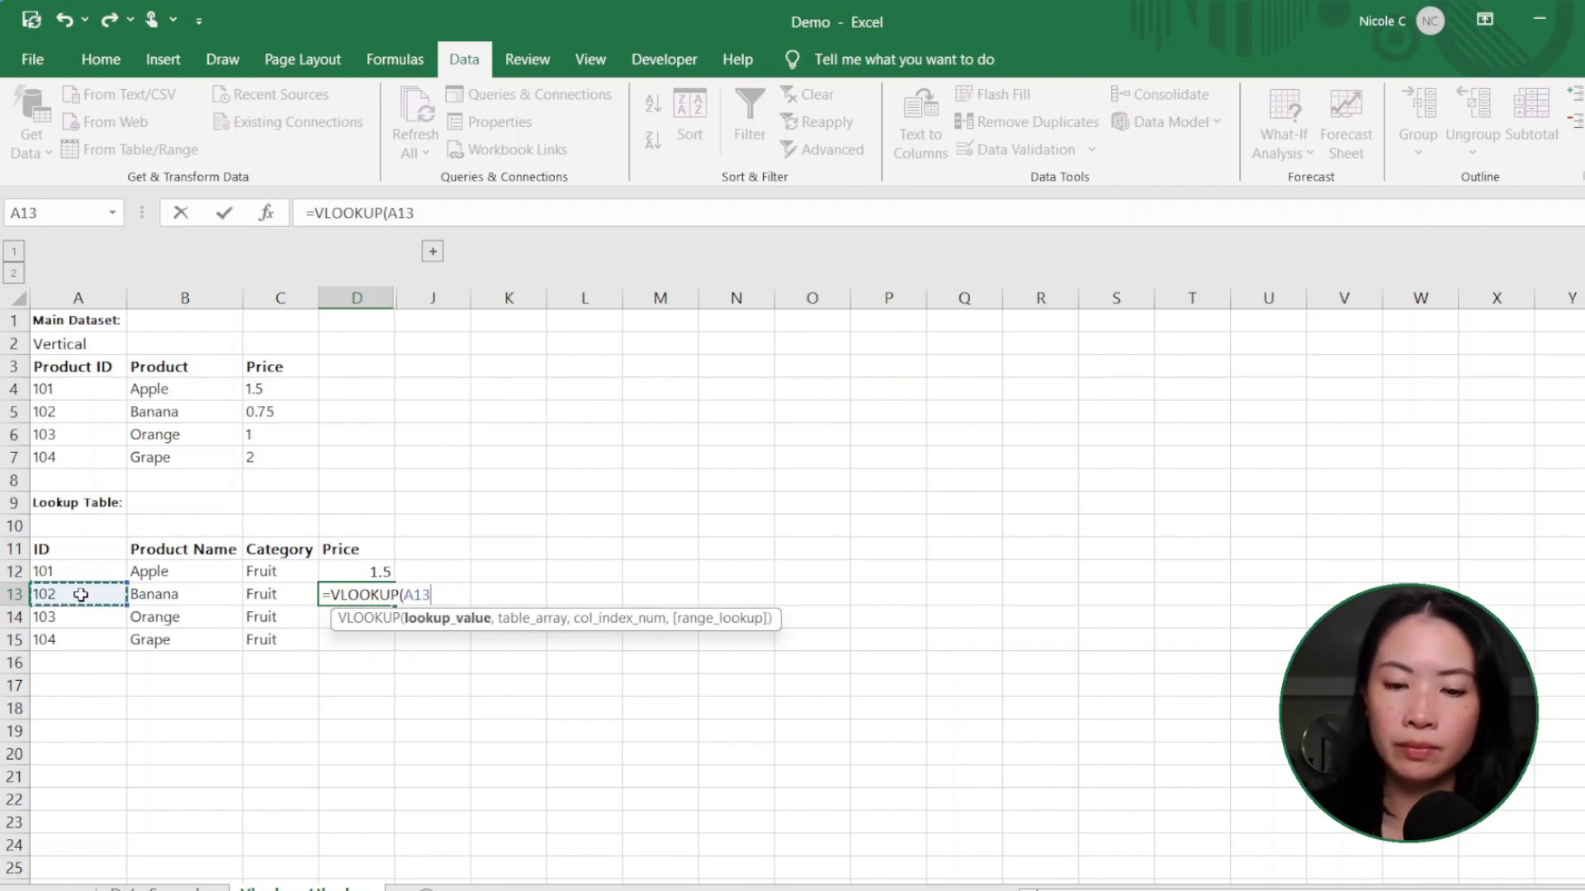
{"action": "type", "text": ","}
{"action": "left_click_drag", "start_coordinate": [31, 382], "coordinate": [271, 448]}
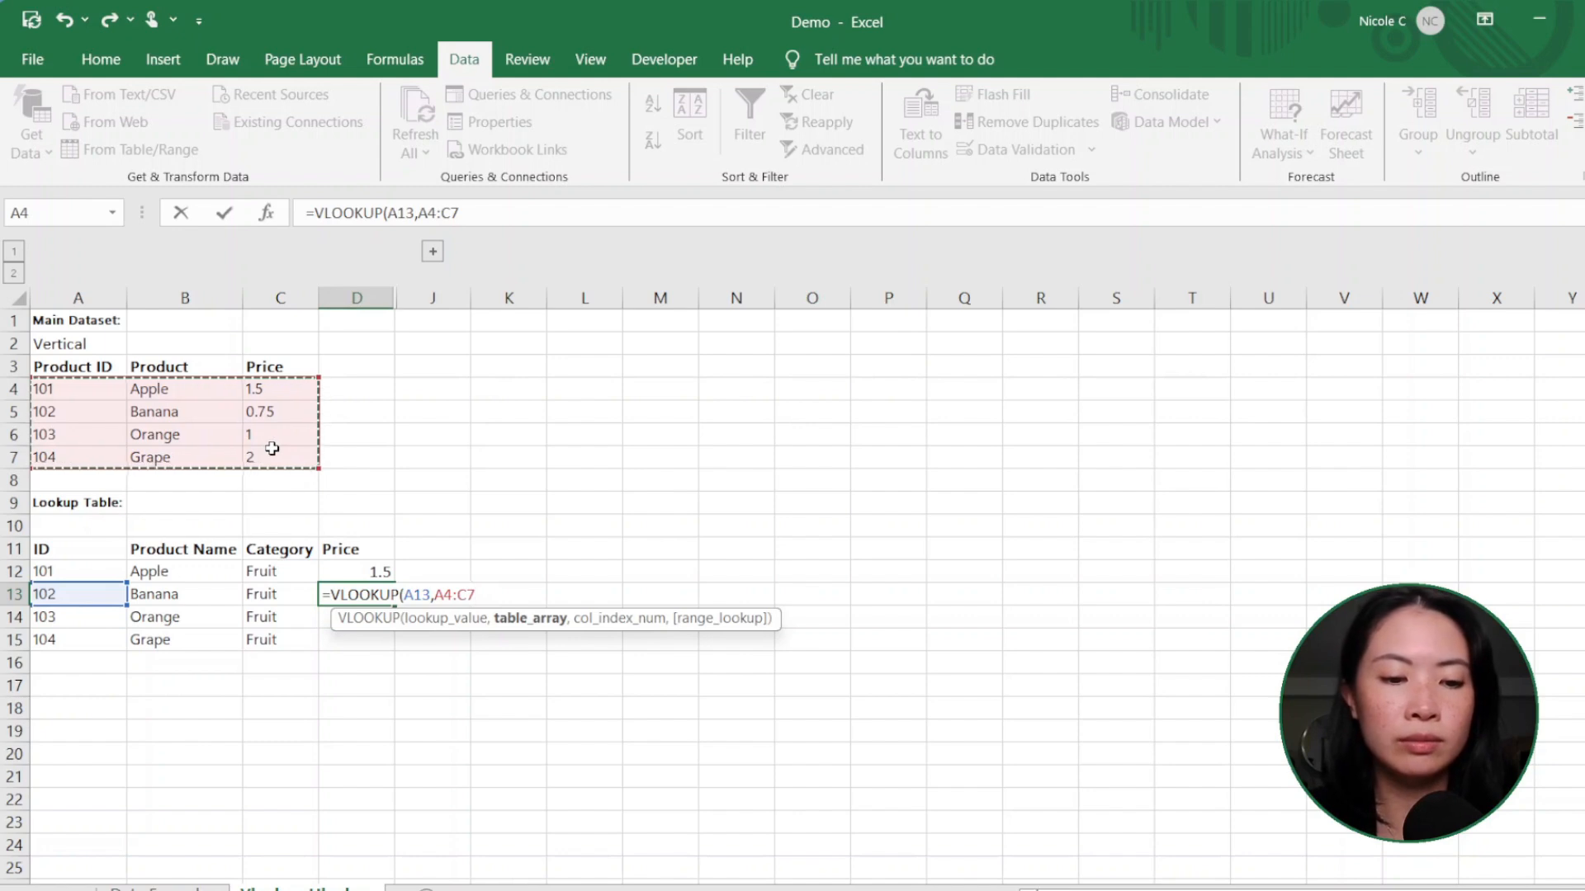
{"action": "key", "text": "F4"}
{"action": "type", "text": ","}
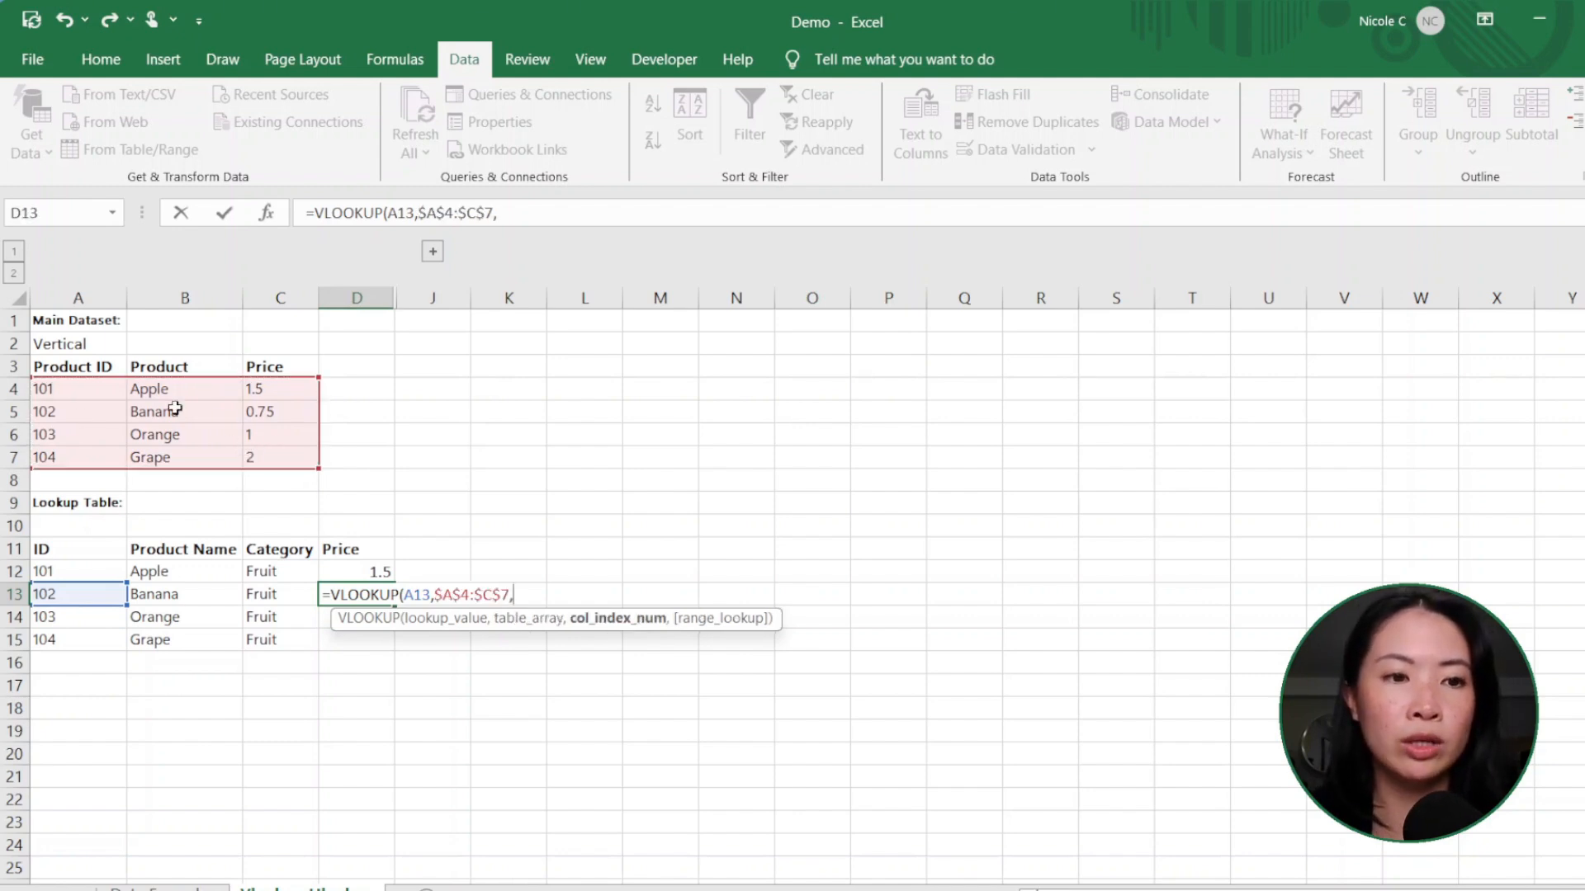
{"action": "type", "text": "3,"}
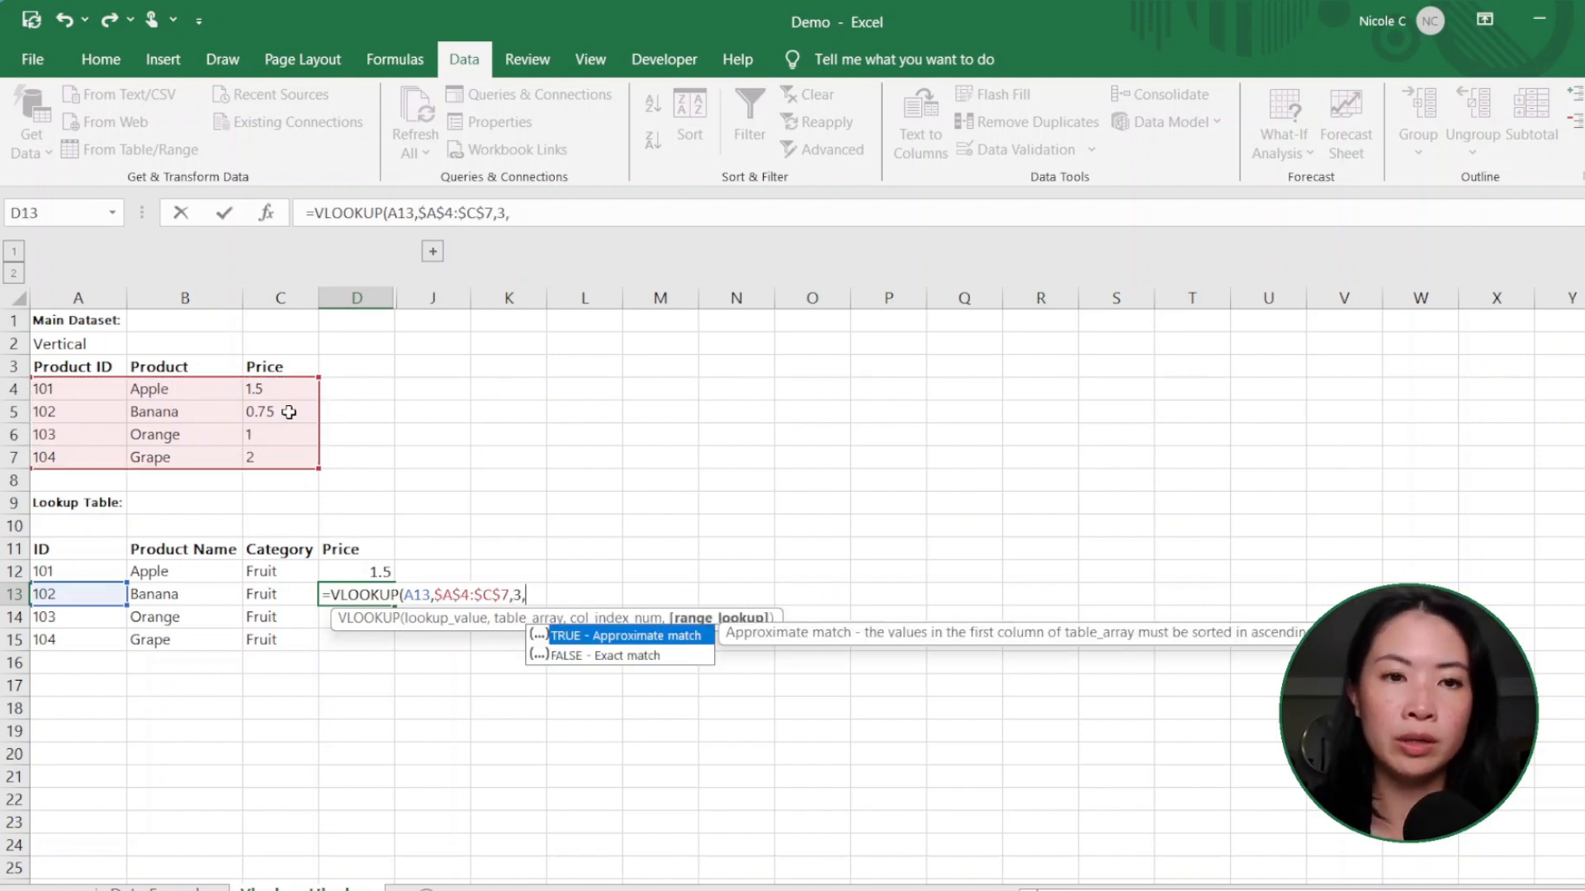
{"action": "type", "text": "FALSE)"}
{"action": "key", "text": "Return"}
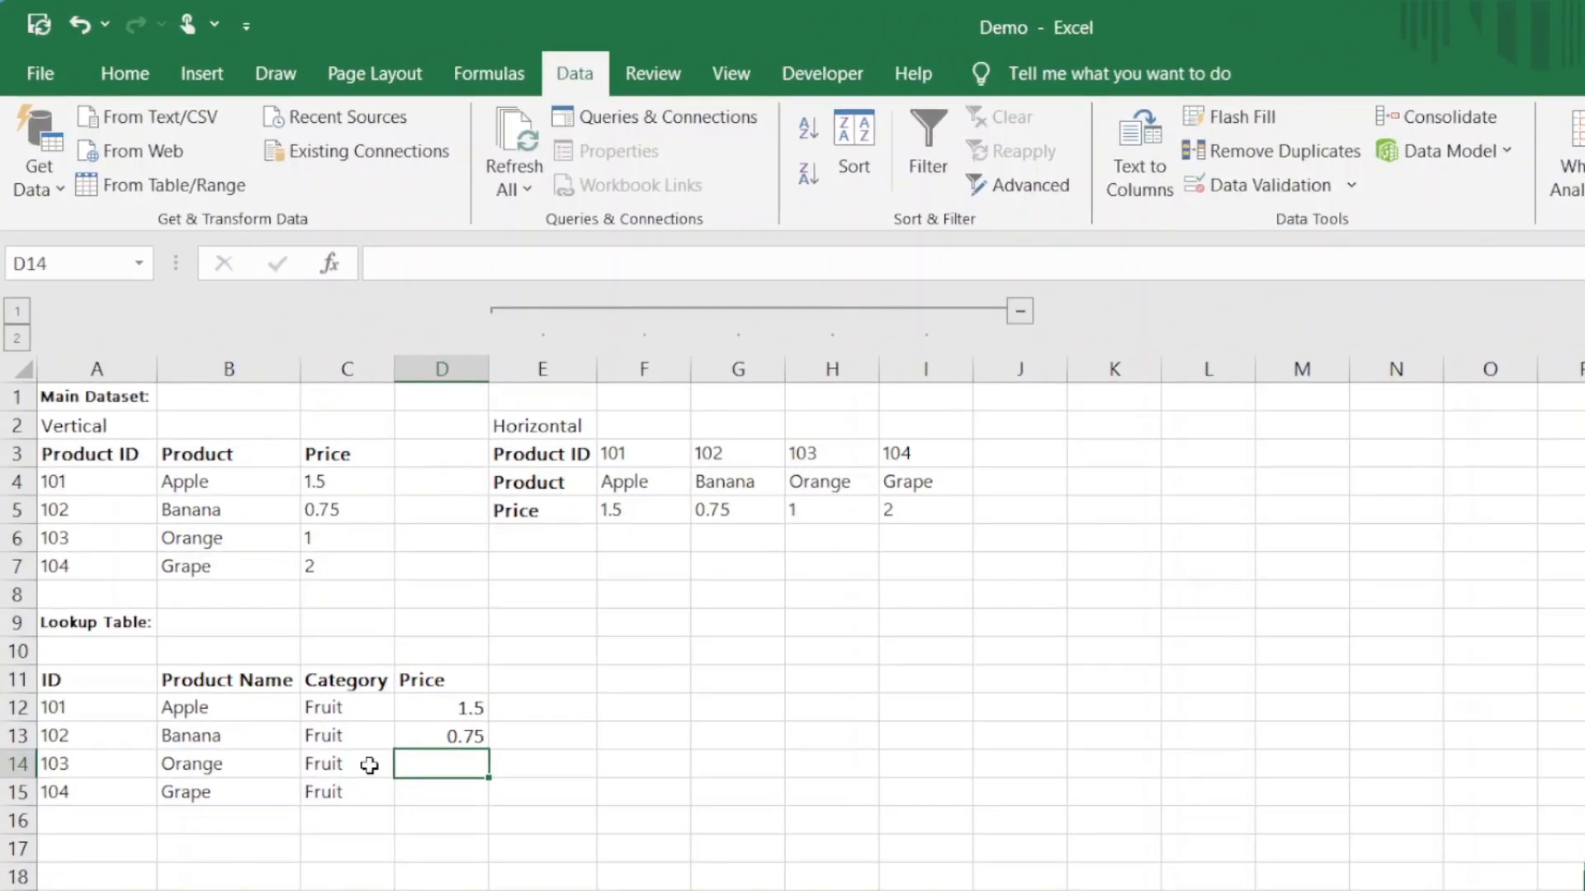
- Enter =HLOOKUP(A14,$F$3:$I$5,3,FALSE) in D14 to look up the Orange price from the horizontal dataset
{"action": "type", "text": "=H"}
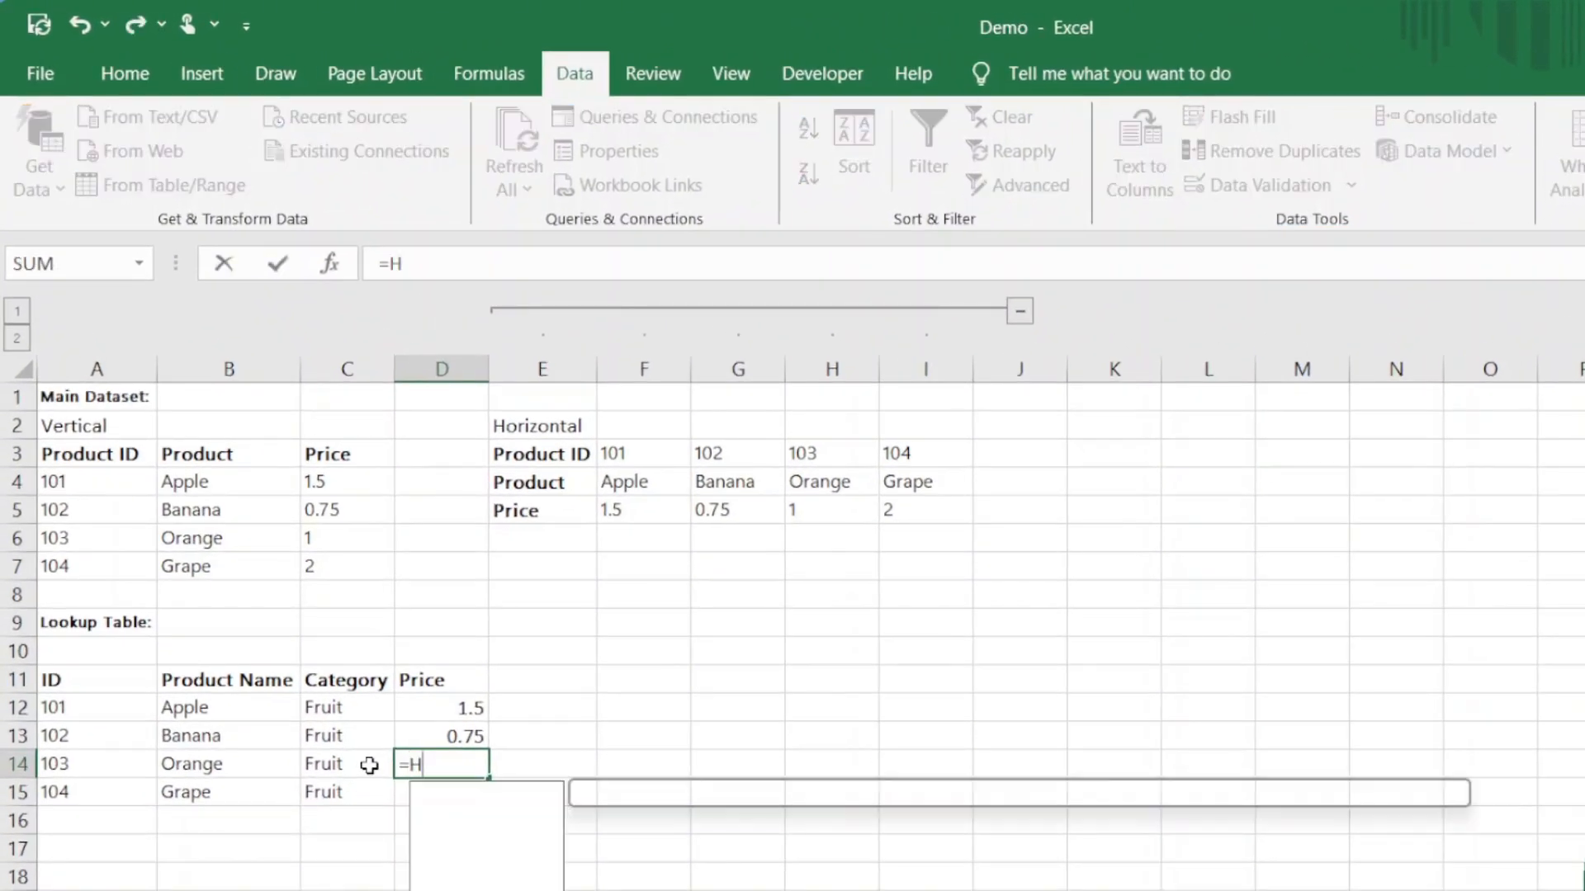
{"action": "type", "text": "LOOKUP("}
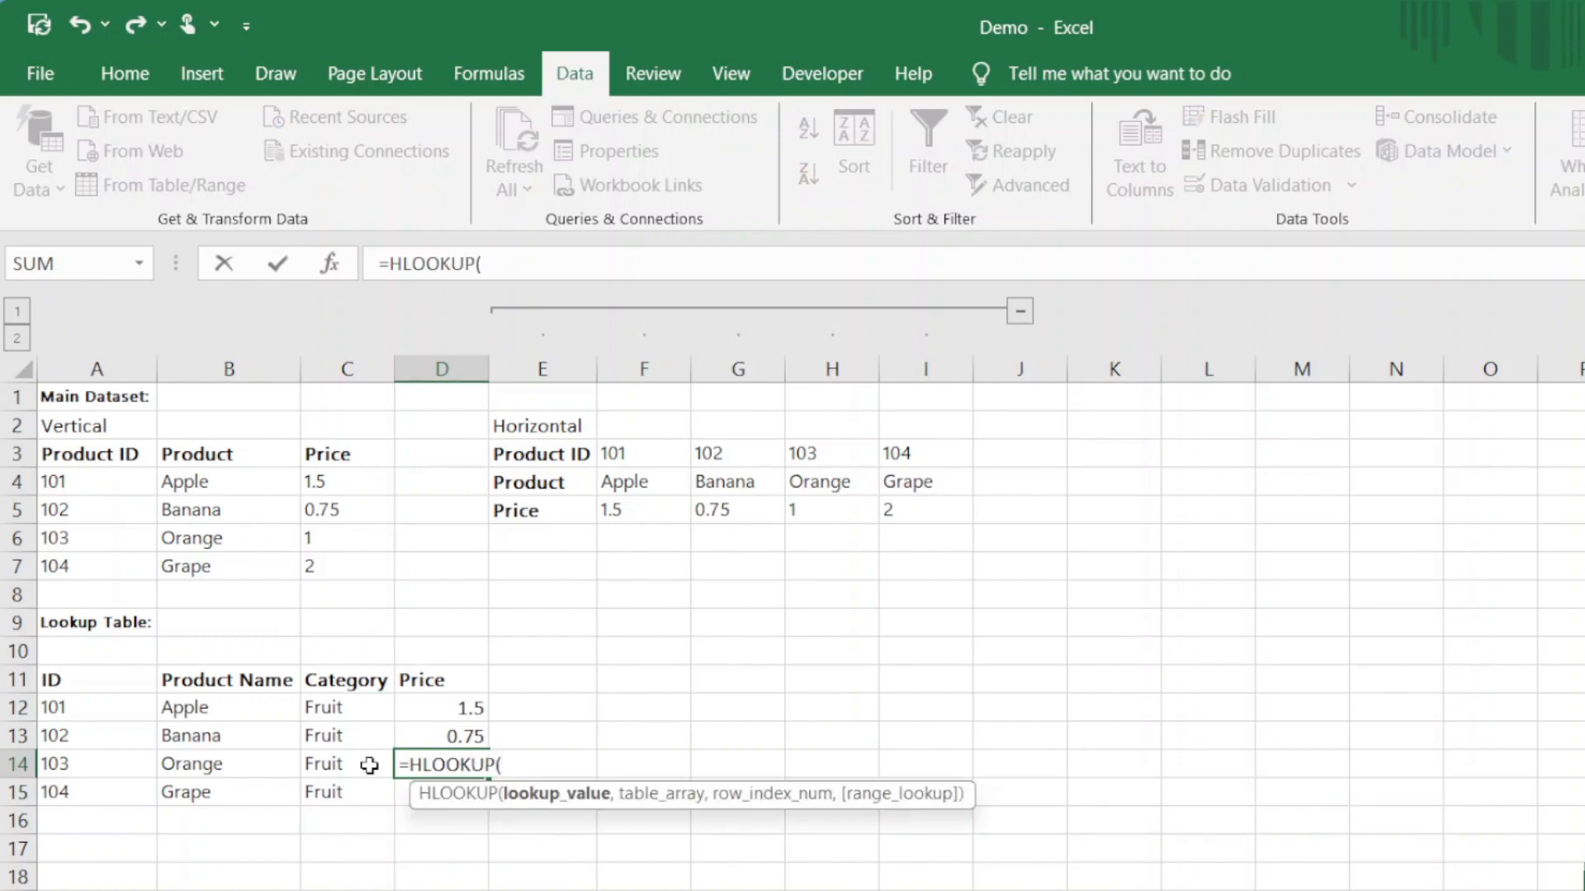
{"action": "left_click", "coordinate": [119, 768]}
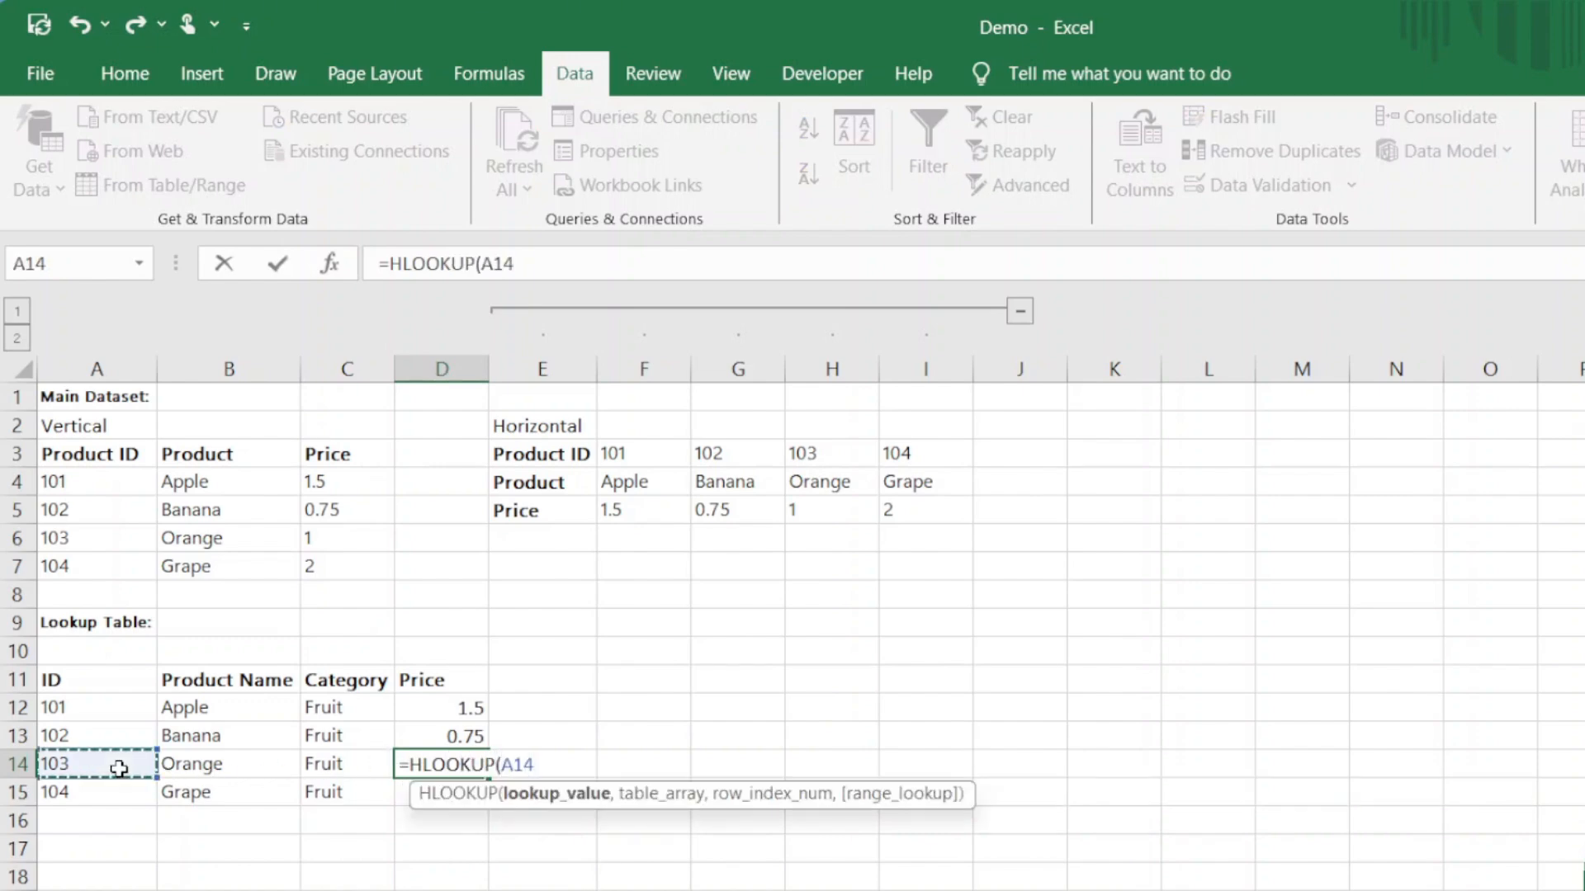
{"action": "type", "text": ","}
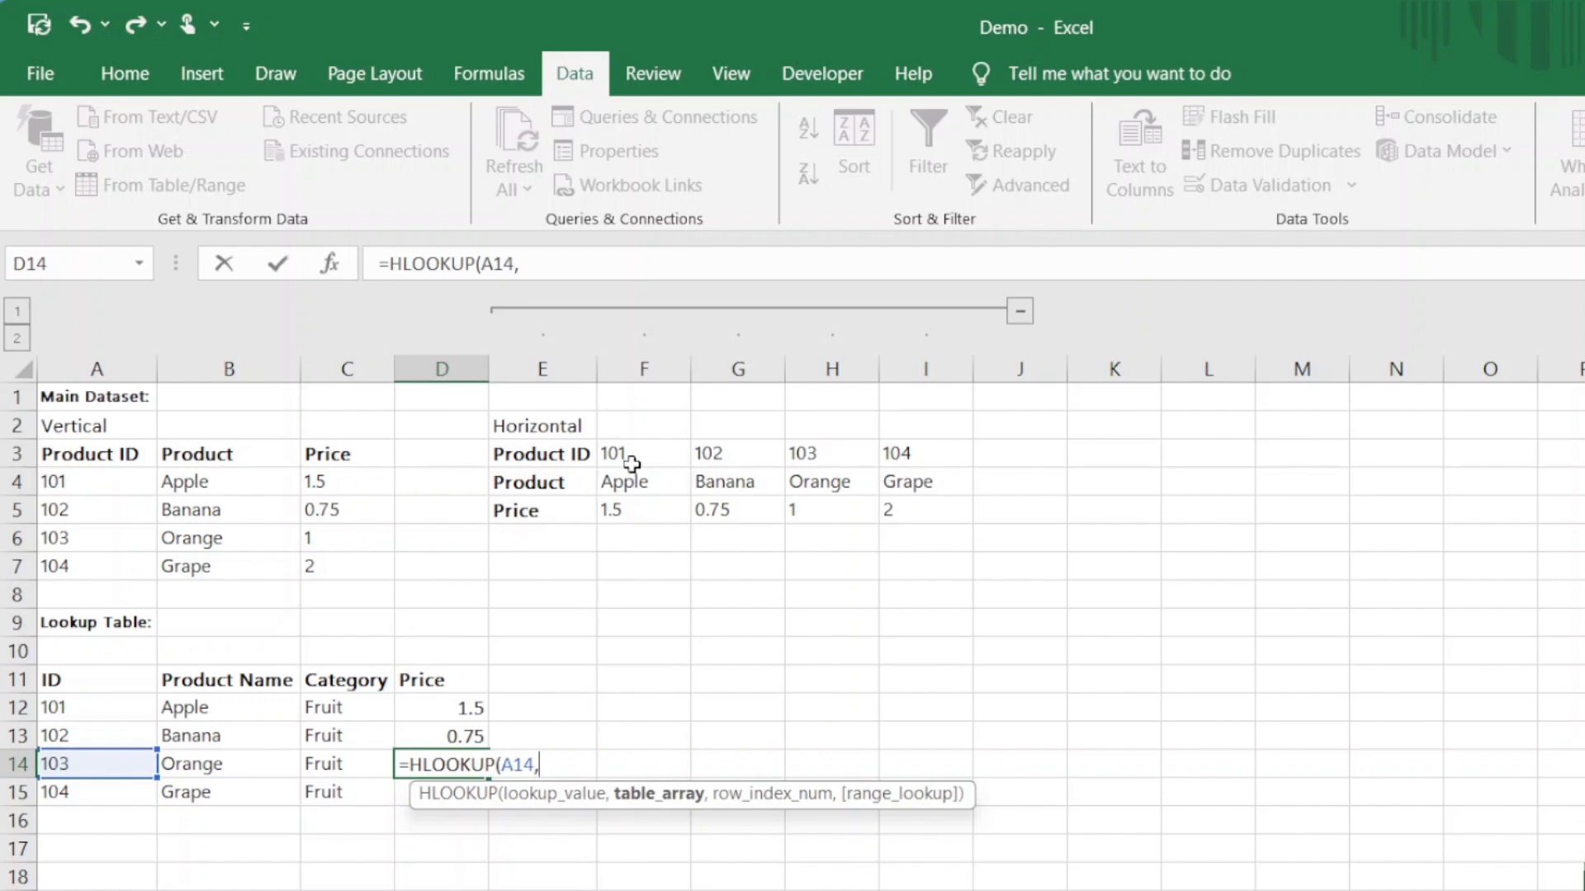
{"action": "left_click_drag", "start_coordinate": [632, 464], "coordinate": [950, 516]}
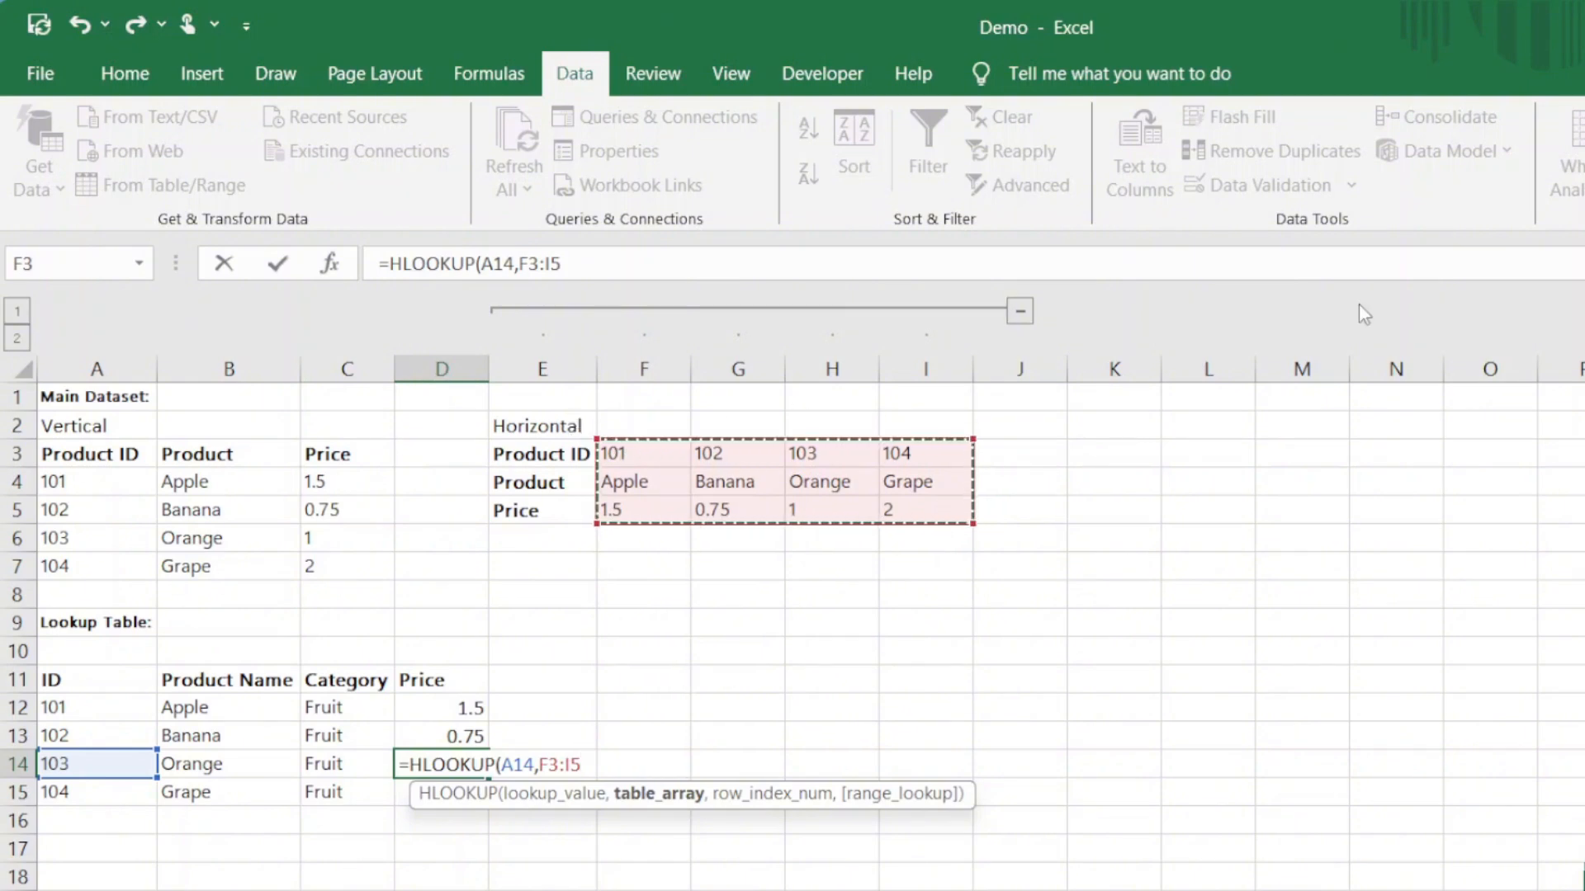
{"action": "key", "text": "F4"}
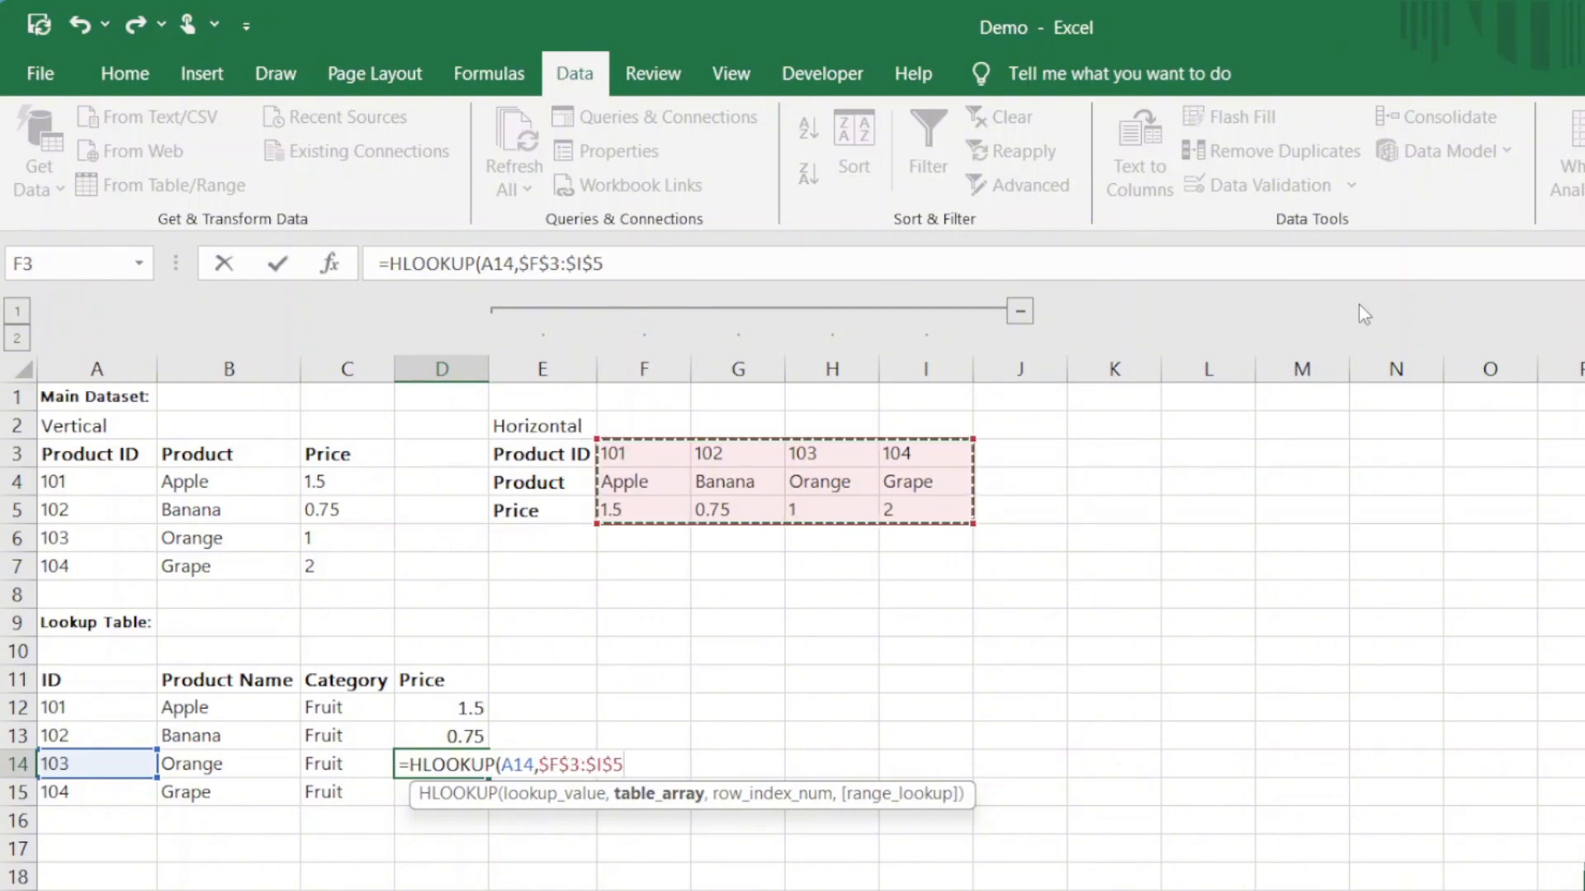
{"action": "type", "text": ","}
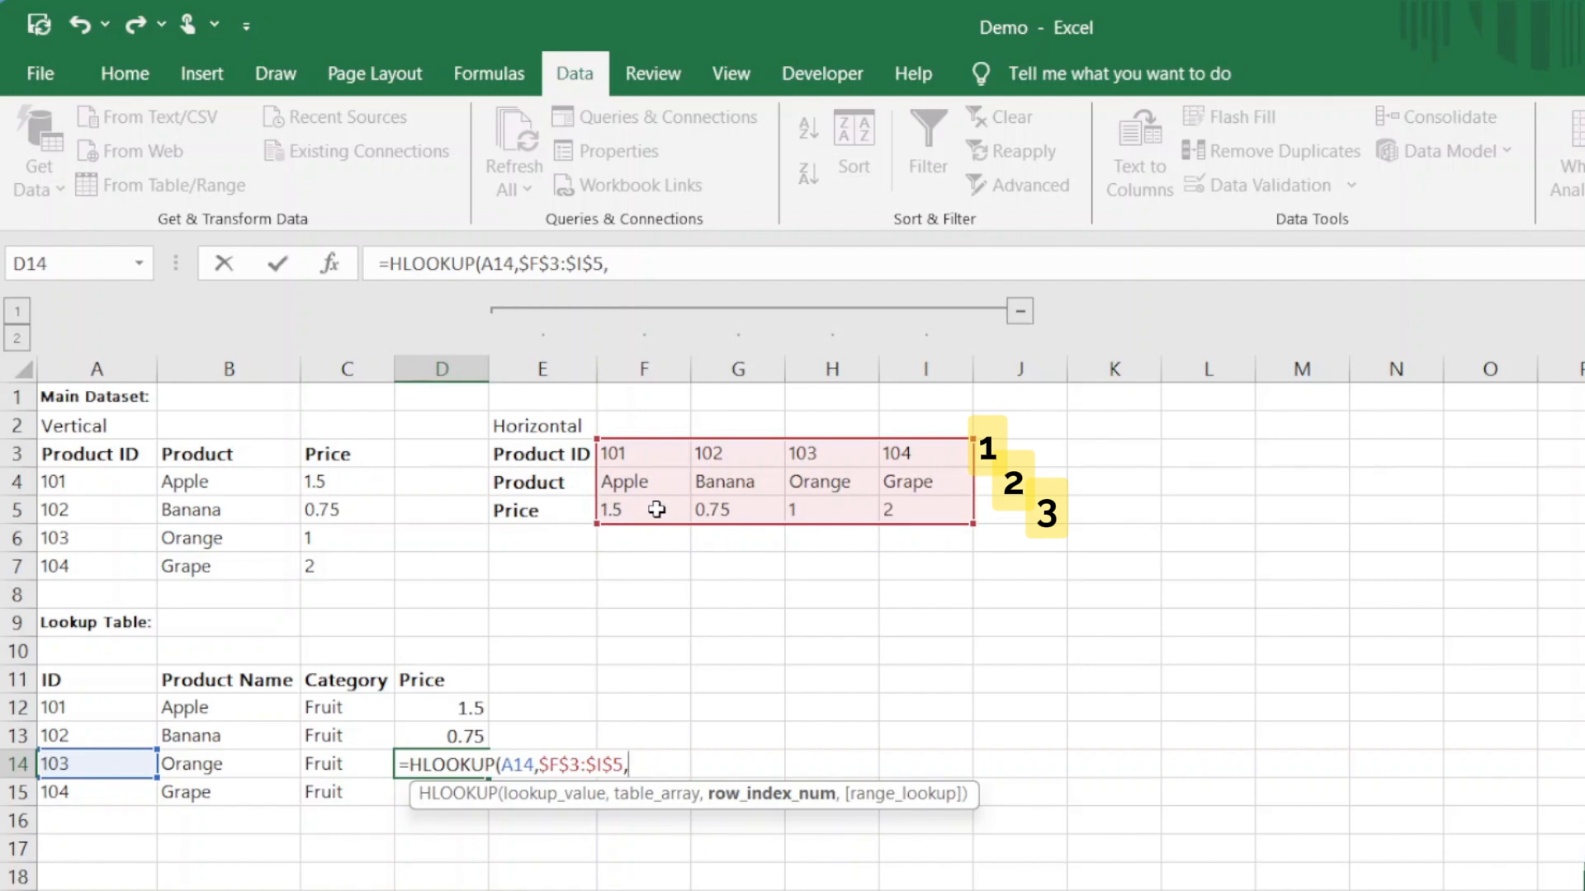
{"action": "type", "text": "3,FALSE"}
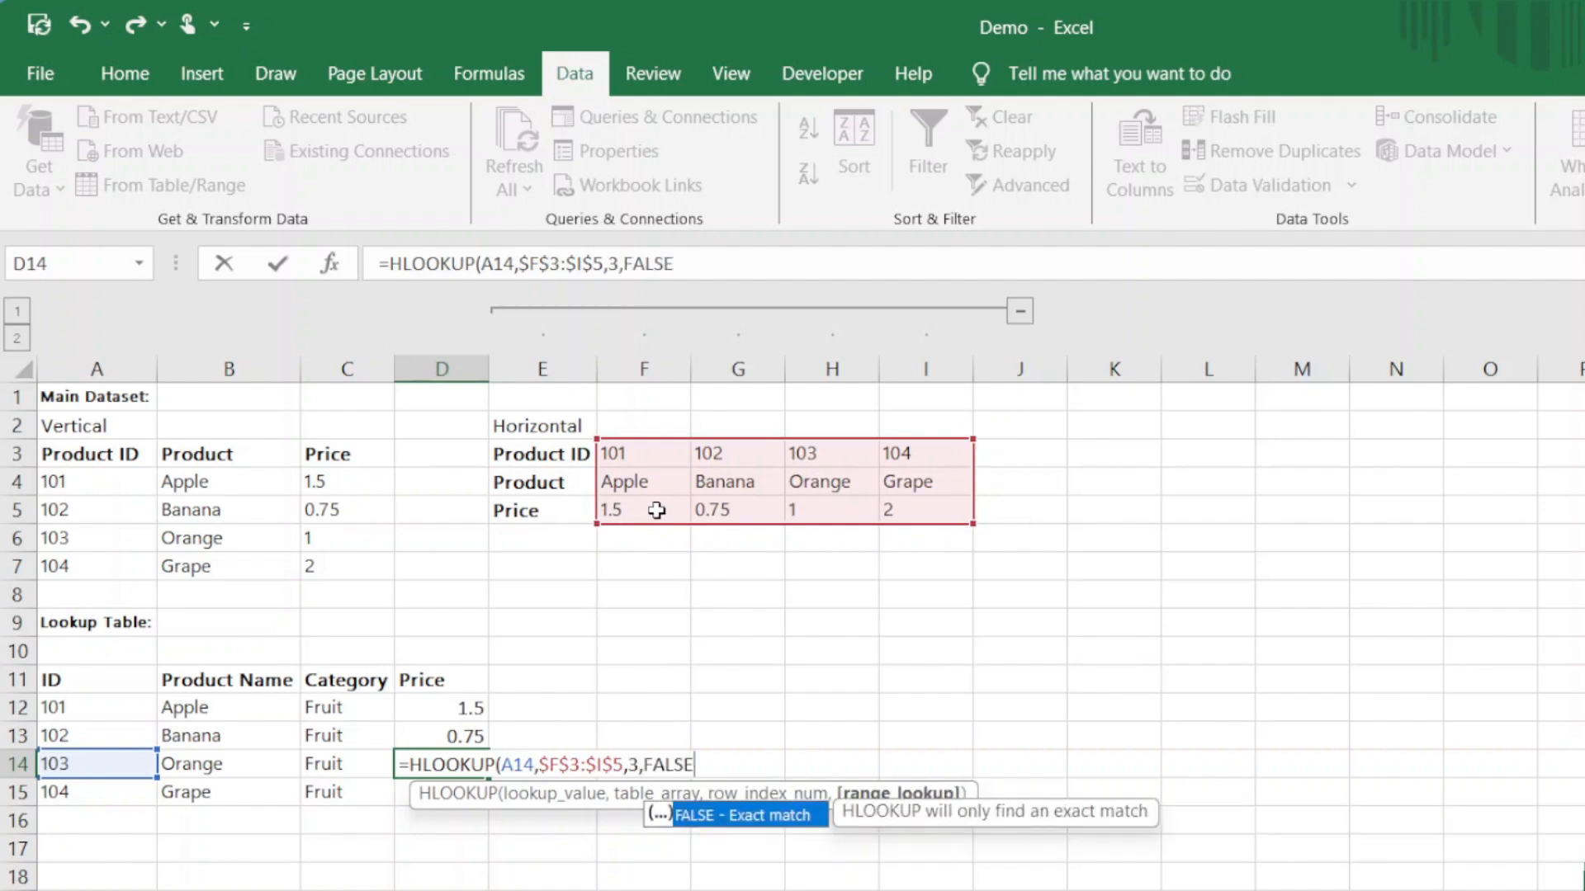
{"action": "type", "text": ")"}
{"action": "key", "text": "Return"}
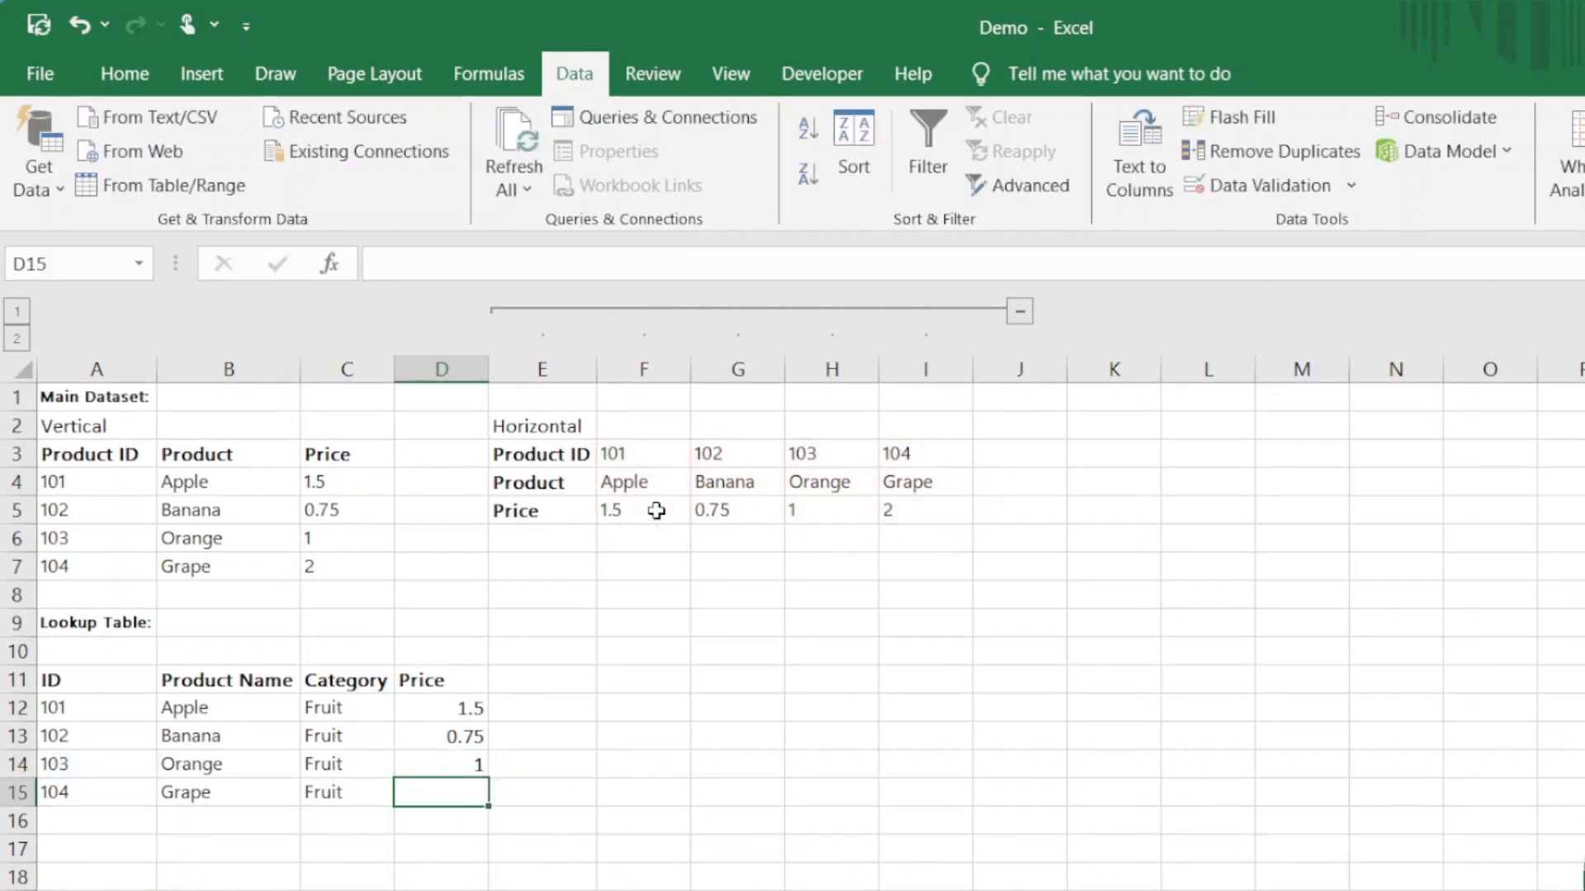
- Write an exact-match HLOOKUP in D15 for the ID in A15, using the horizontal range $F$3:$I$5 and row index 3
{"action": "type", "text": "="}
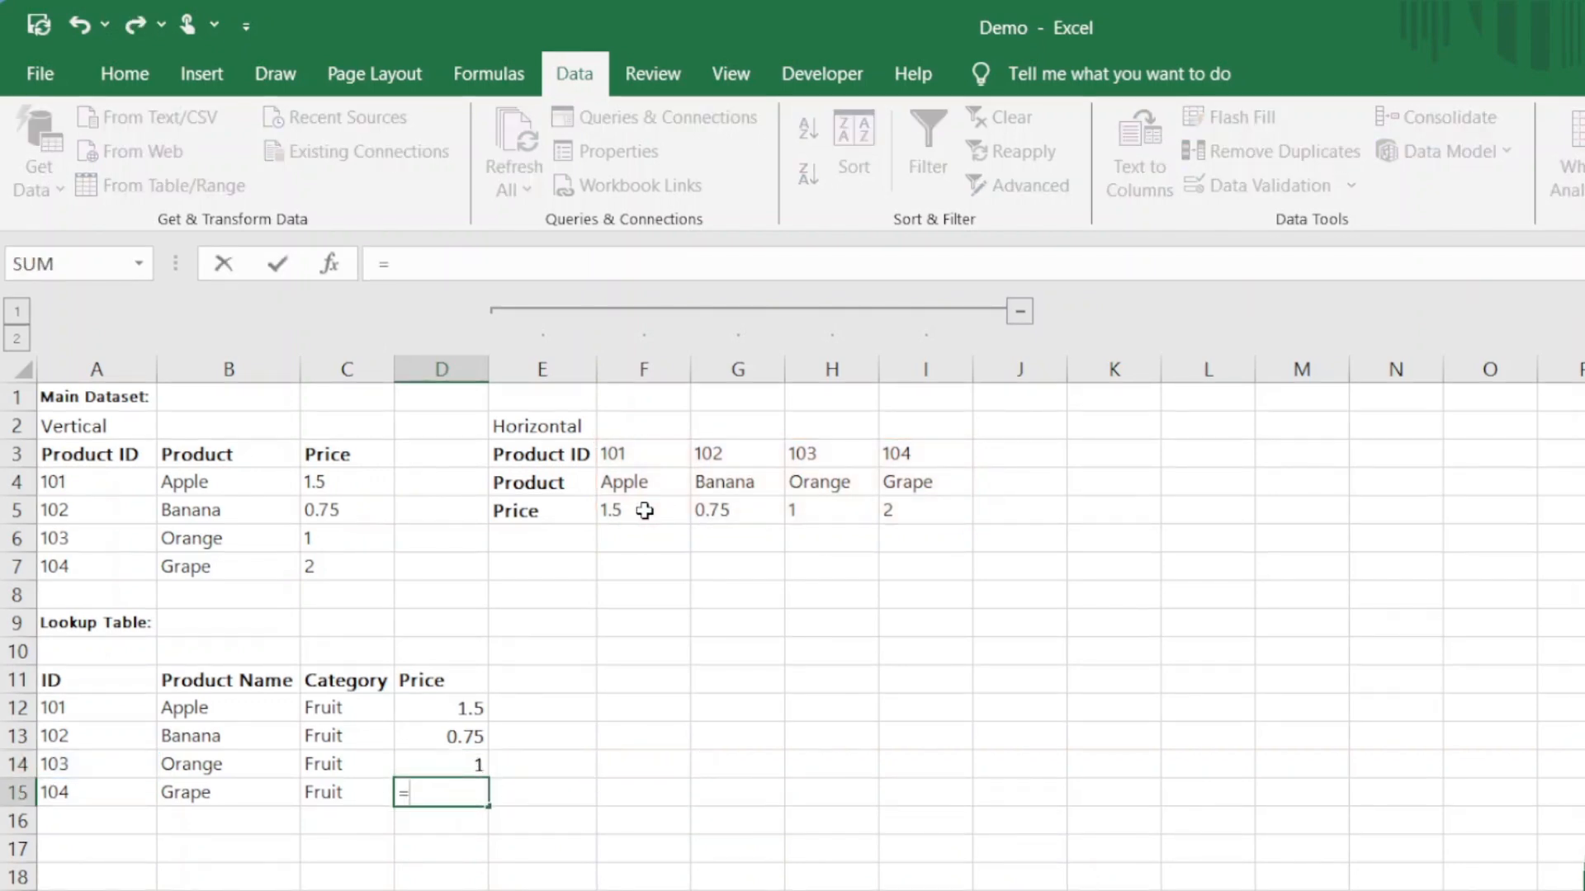
{"action": "type", "text": "HLOOKUP("}
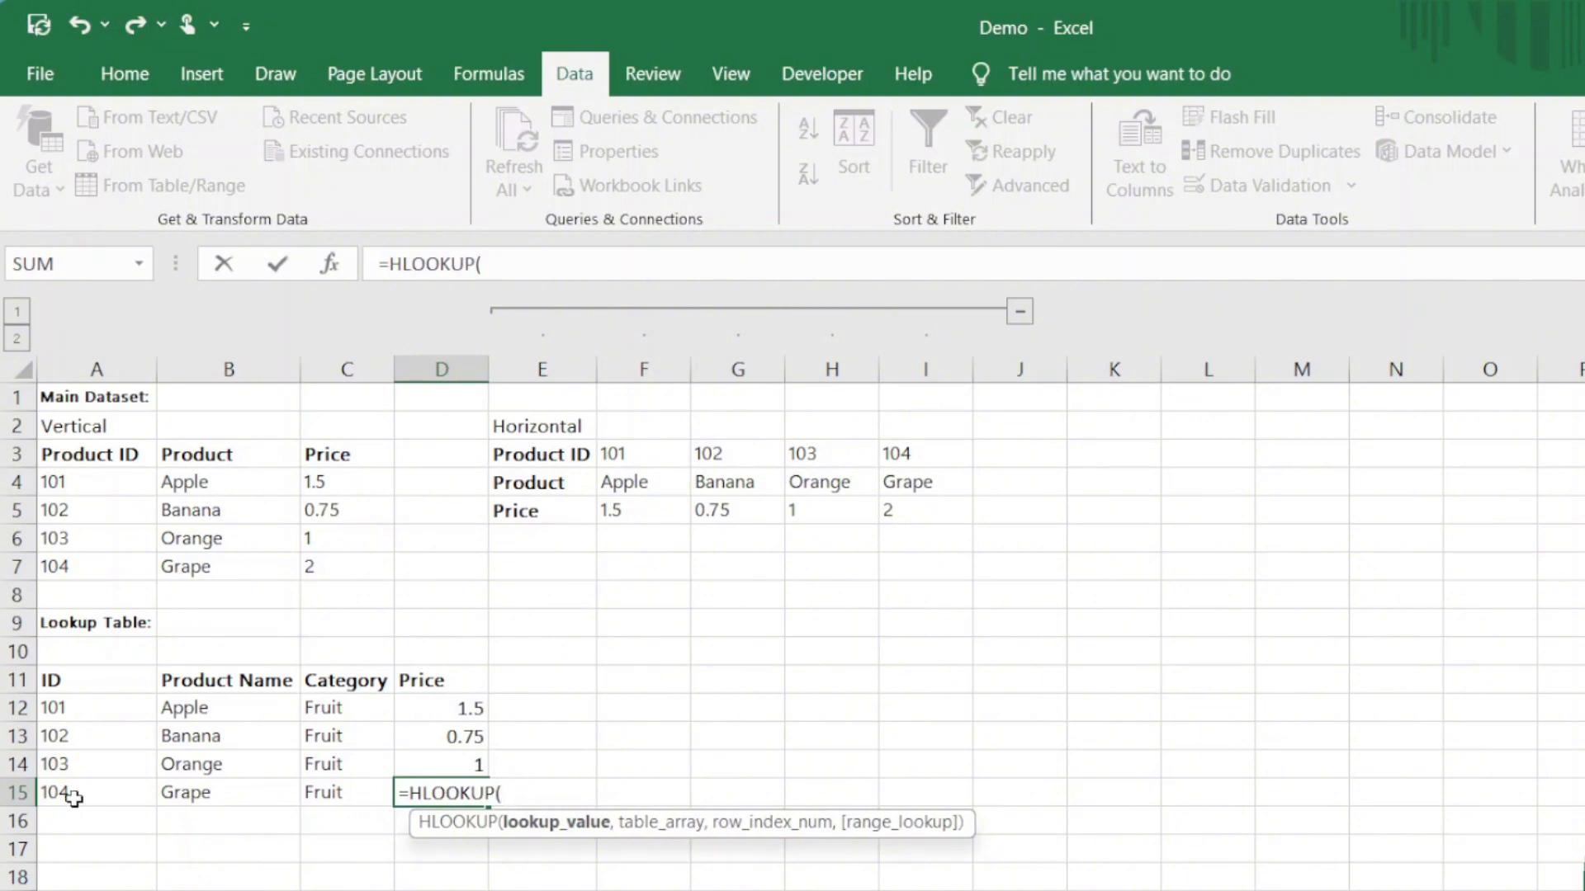
{"action": "left_click", "coordinate": [52, 790]}
{"action": "type", "text": ","}
{"action": "left_click_drag", "start_coordinate": [611, 454], "coordinate": [931, 513]}
{"action": "key", "text": "F4"}
{"action": "type", "text": ",3,FL"}
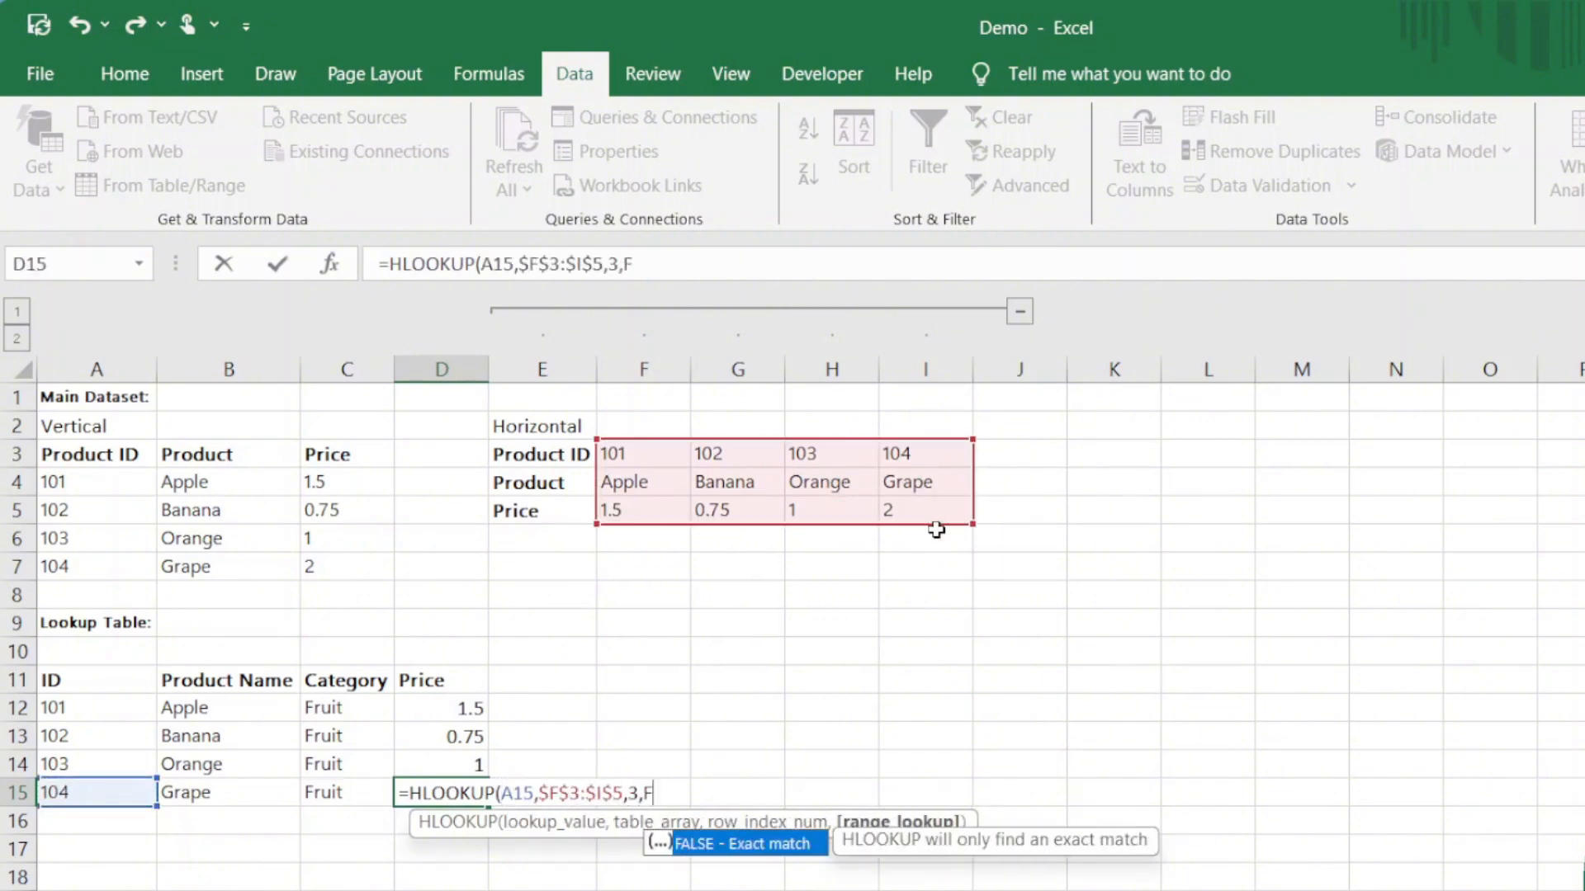